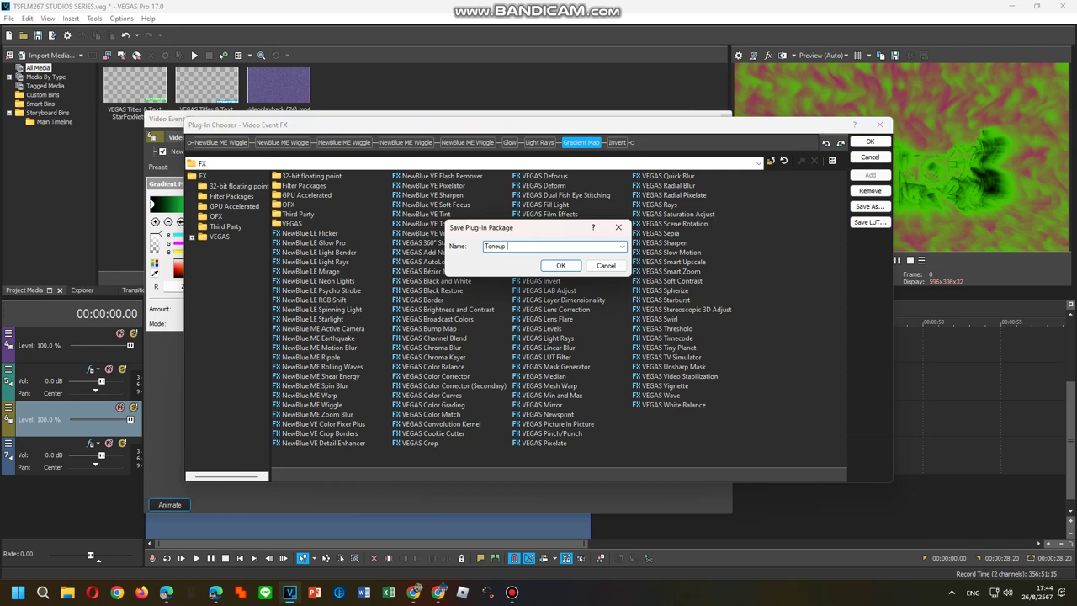
# Save the first clip's effect chain as a Toneup plug-in package and leave the plug-in chooser.
pyautogui.click(560, 266)
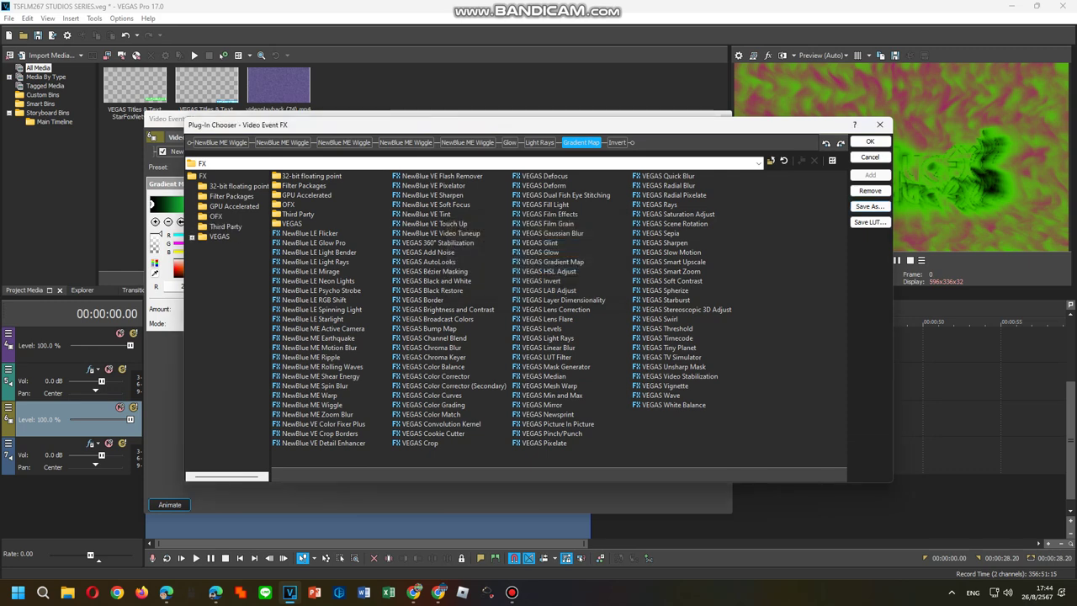
pyautogui.click(880, 125)
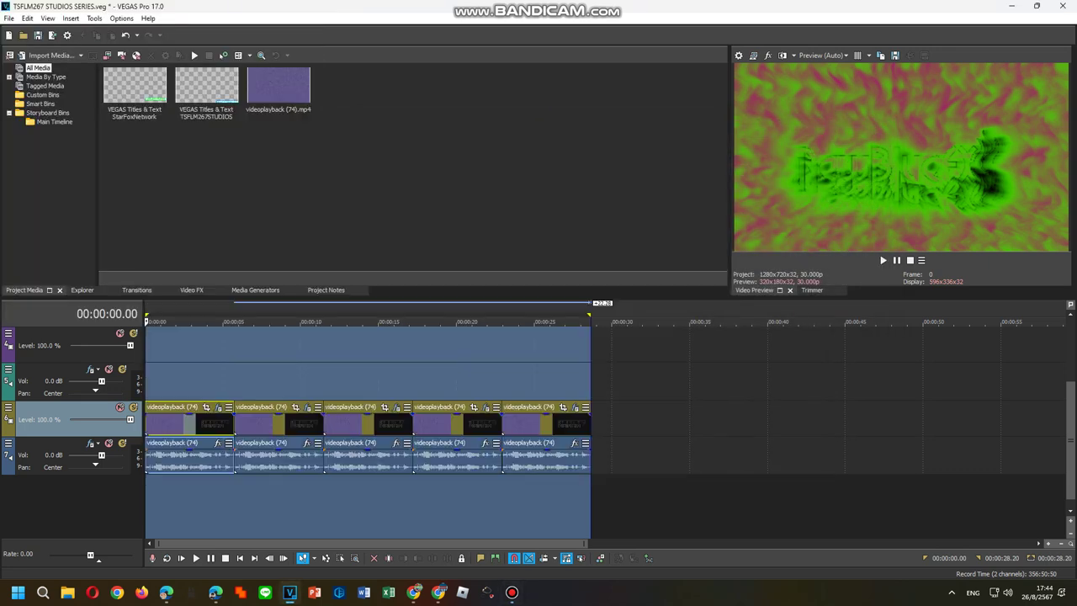
# Save the second timeline clip's video effect chain as a plug-in package named Toneup M.
pyautogui.rightClick(281, 425)
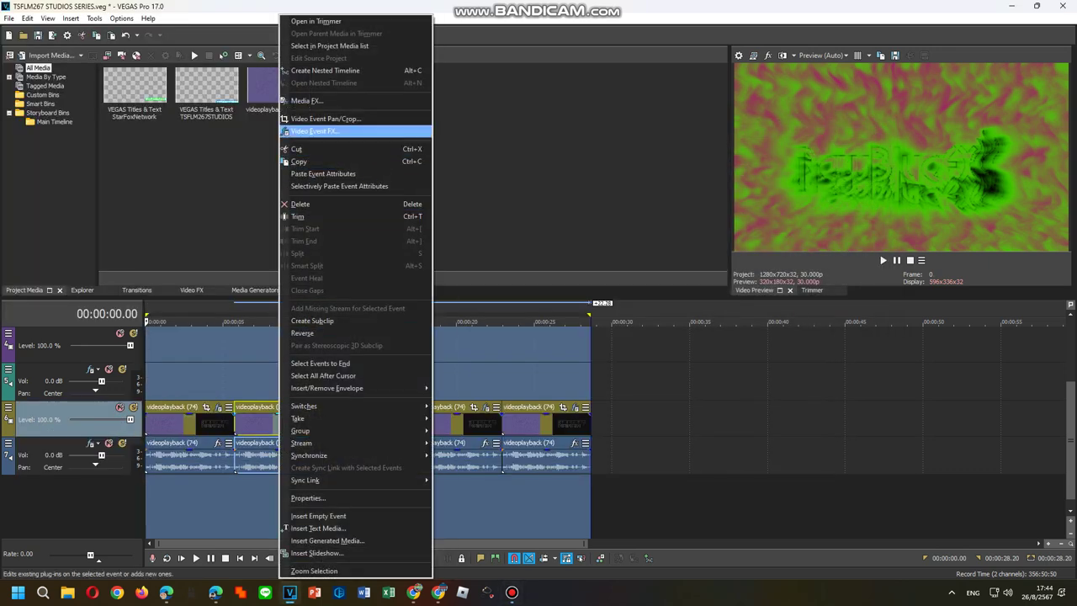
pyautogui.click(315, 131)
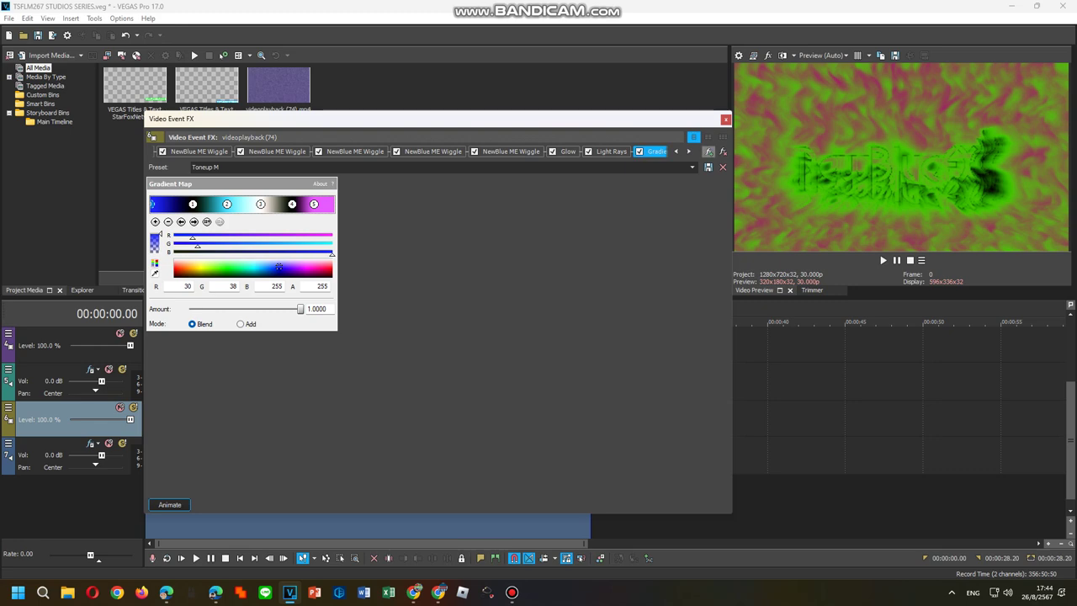
pyautogui.click(707, 152)
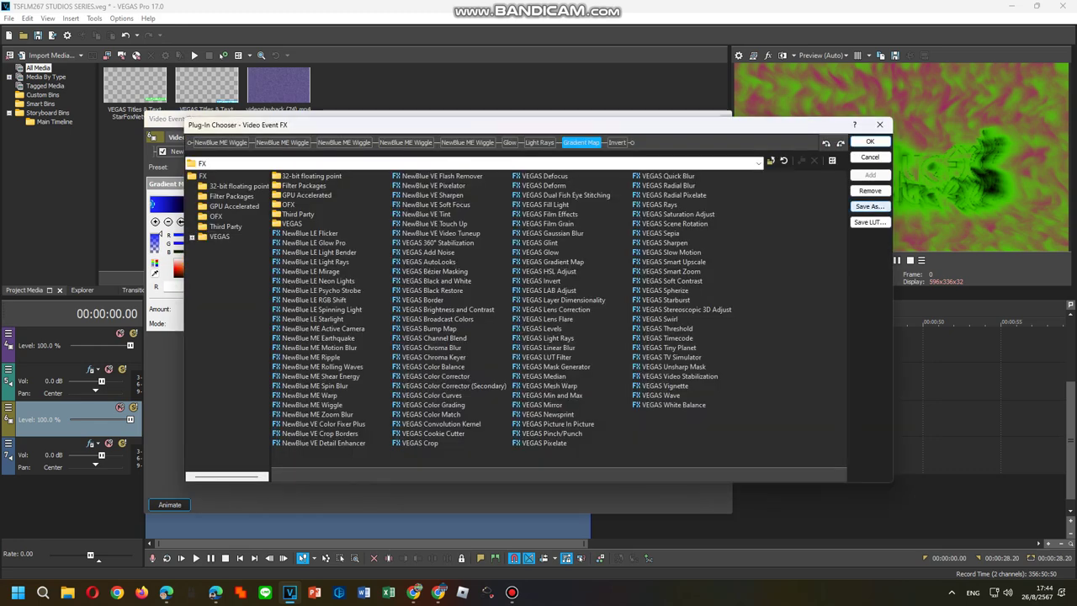
pyautogui.click(870, 206)
pyautogui.write('Toneup M')
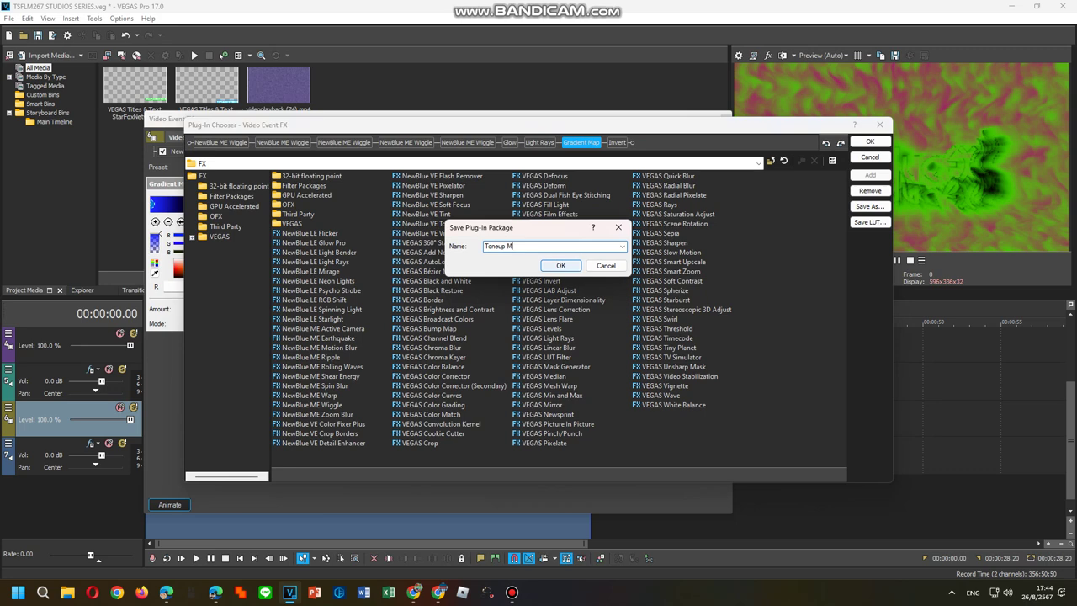
pyautogui.press('Return')
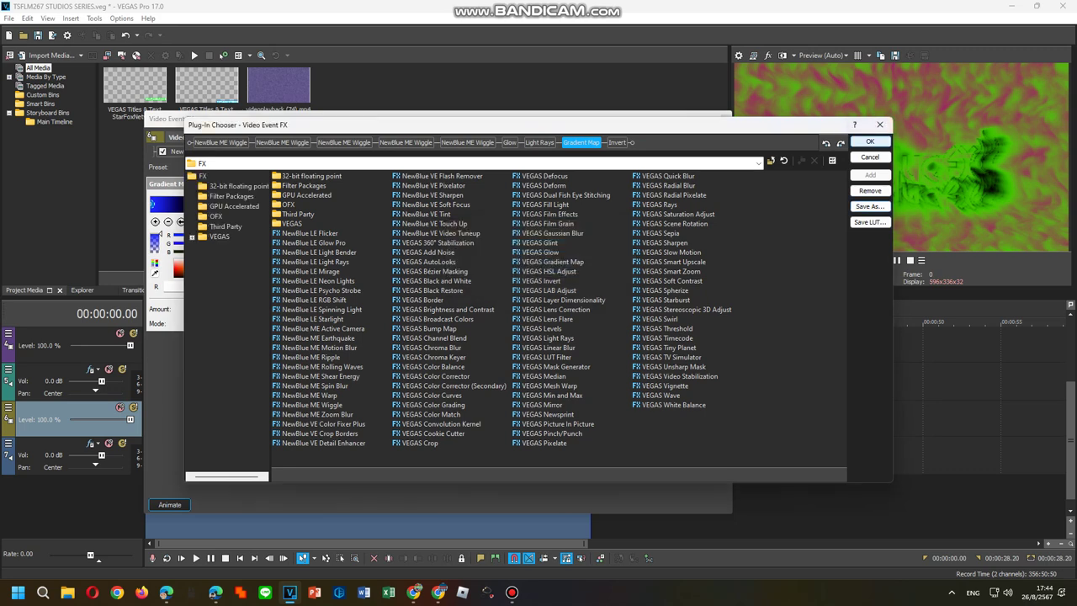
pyautogui.click(870, 142)
pyautogui.click(512, 592)
pyautogui.click(511, 593)
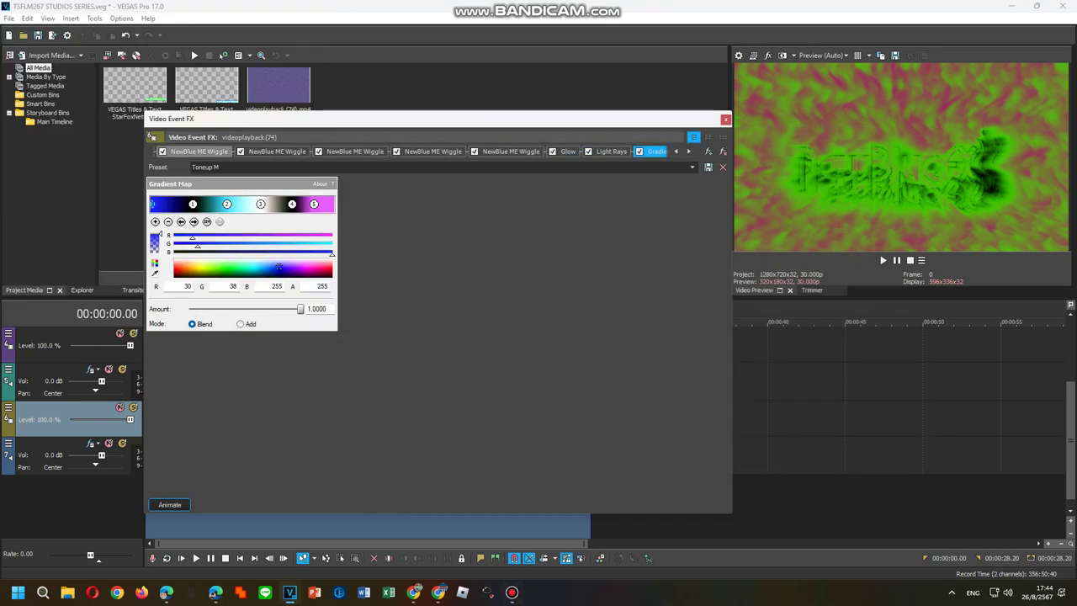
# Examine the settings of the second clip's NewBlue ME Wiggle effects, Glow and Light Rays in chain order.
pyautogui.click(199, 151)
pyautogui.click(676, 152)
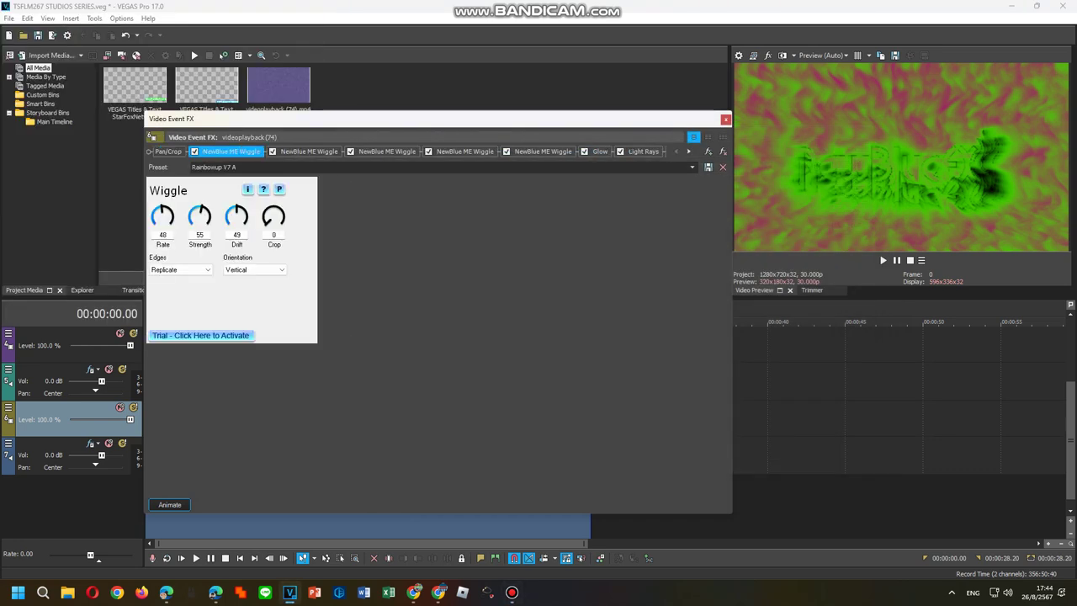
pyautogui.click(309, 152)
pyautogui.click(387, 151)
pyautogui.click(465, 151)
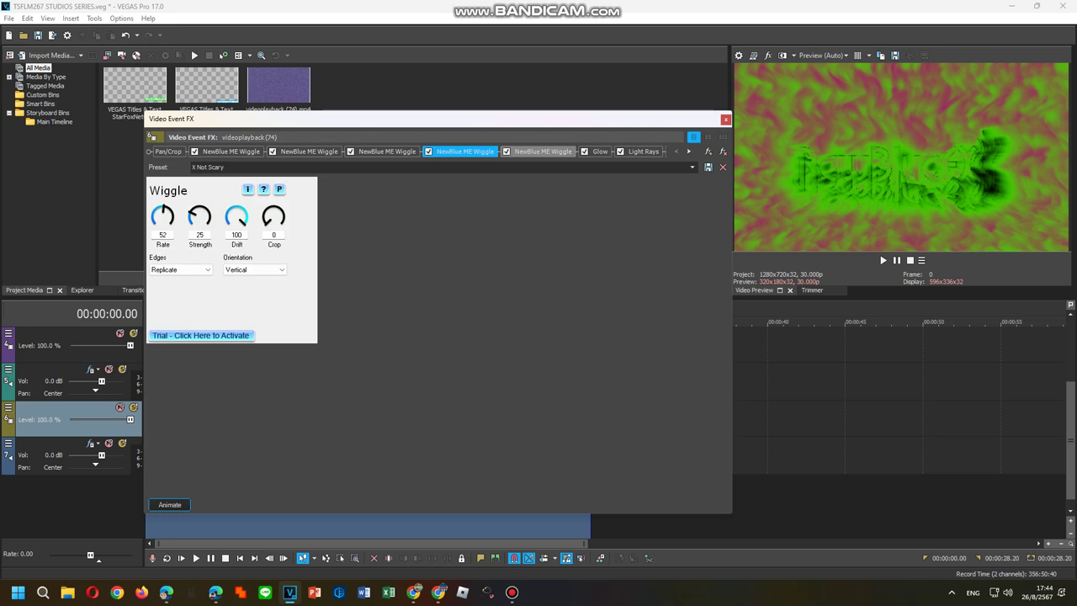
pyautogui.click(543, 152)
pyautogui.click(600, 152)
pyautogui.click(643, 151)
pyautogui.press('Right')
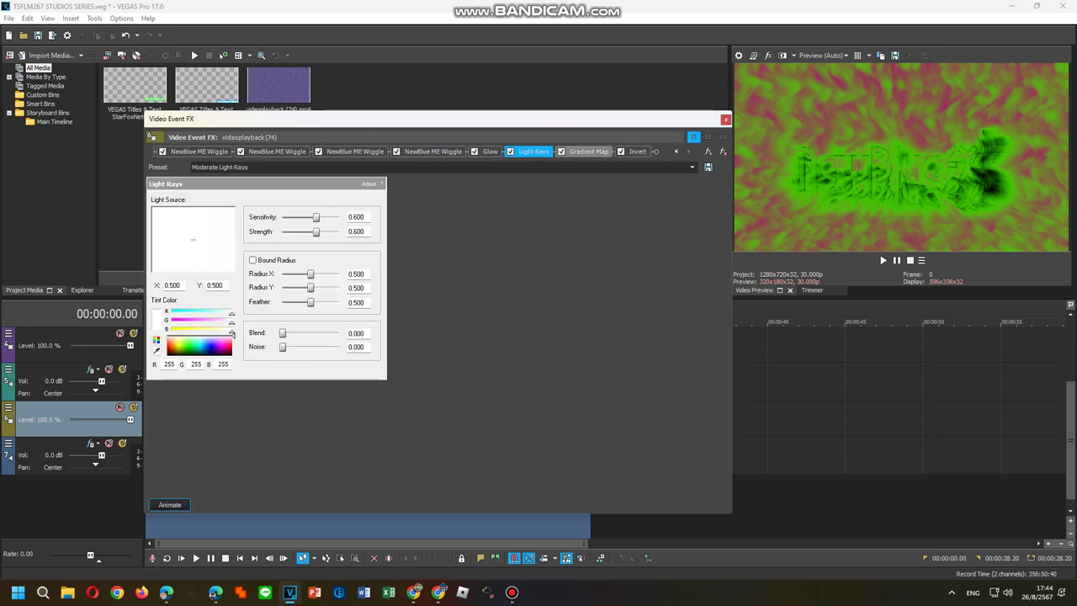
# Examine each color point of the second clip's Gradient Map and the Invert settings, then close its effects window.
pyautogui.click(194, 222)
pyautogui.click(194, 222)
pyautogui.click(193, 222)
pyautogui.click(193, 223)
pyautogui.click(193, 222)
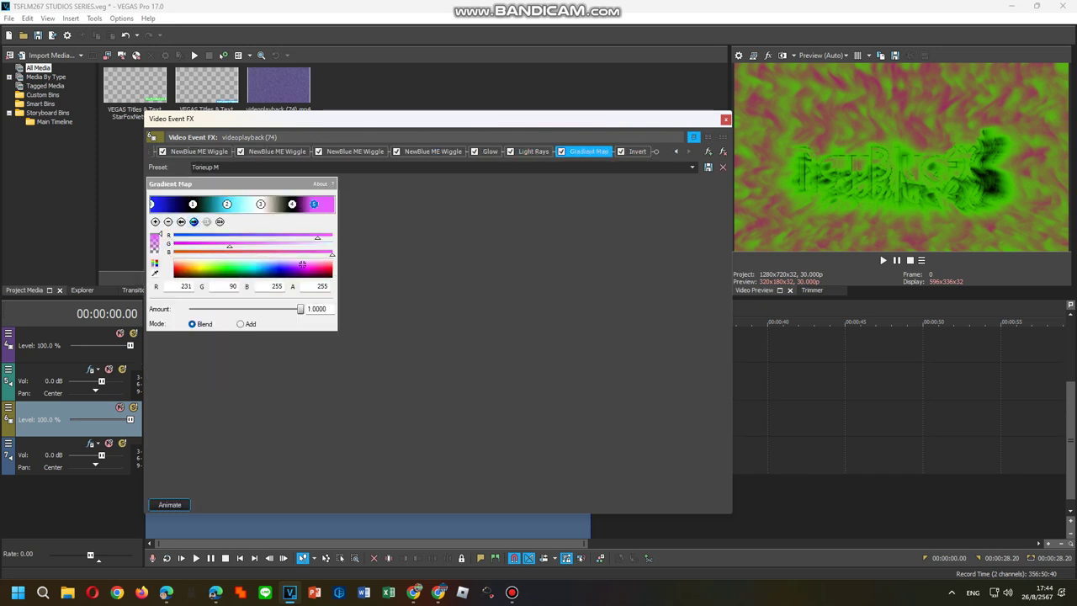
pyautogui.press('Right')
pyautogui.click(726, 120)
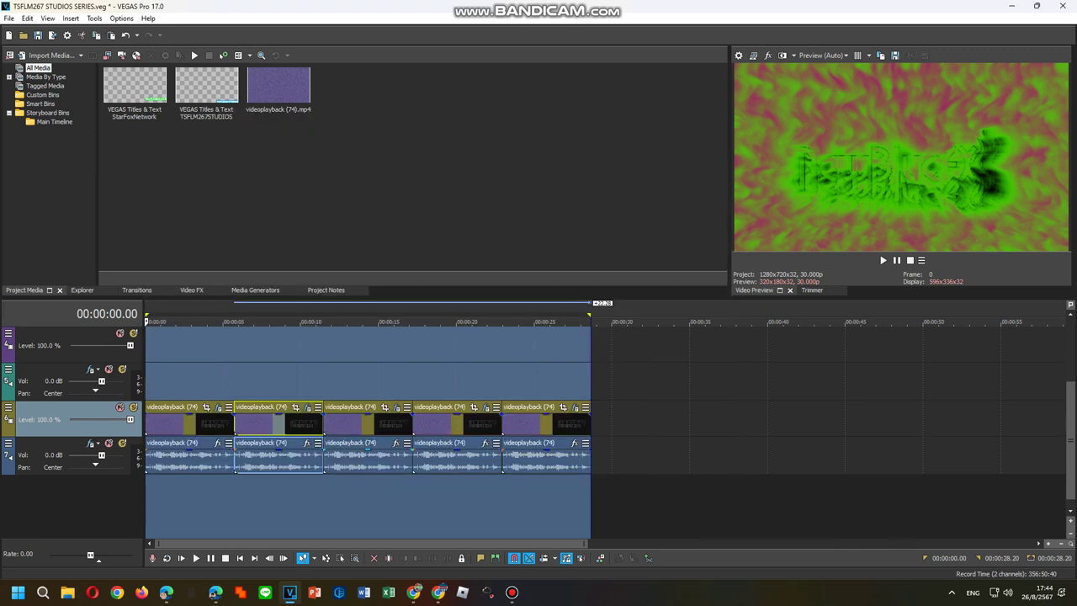
# Open the third clip's video effects and examine the settings of its Wiggle effects, Glow and Light Rays.
pyautogui.rightClick(347, 422)
pyautogui.click(386, 131)
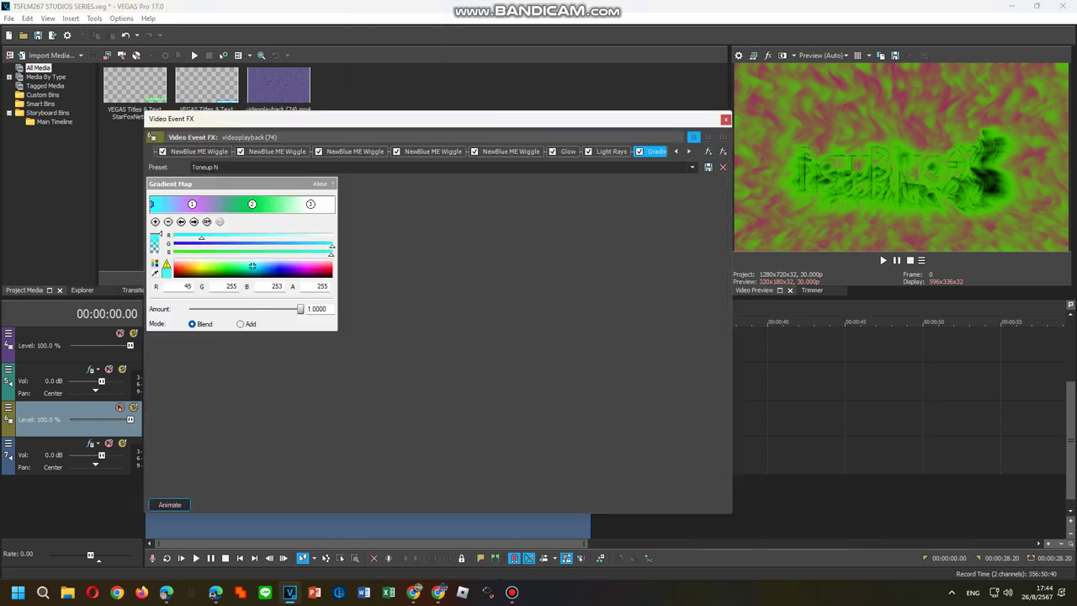
pyautogui.press('Right')
pyautogui.press('Right')
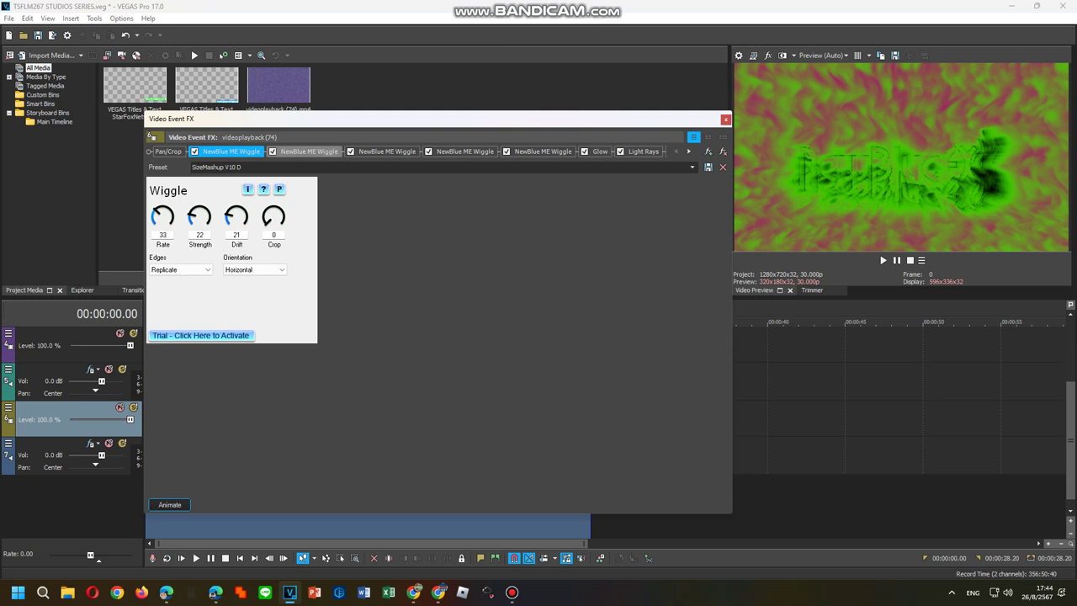
pyautogui.press('Right')
pyautogui.press('Right')
pyautogui.press('Right')
pyautogui.press('Right')
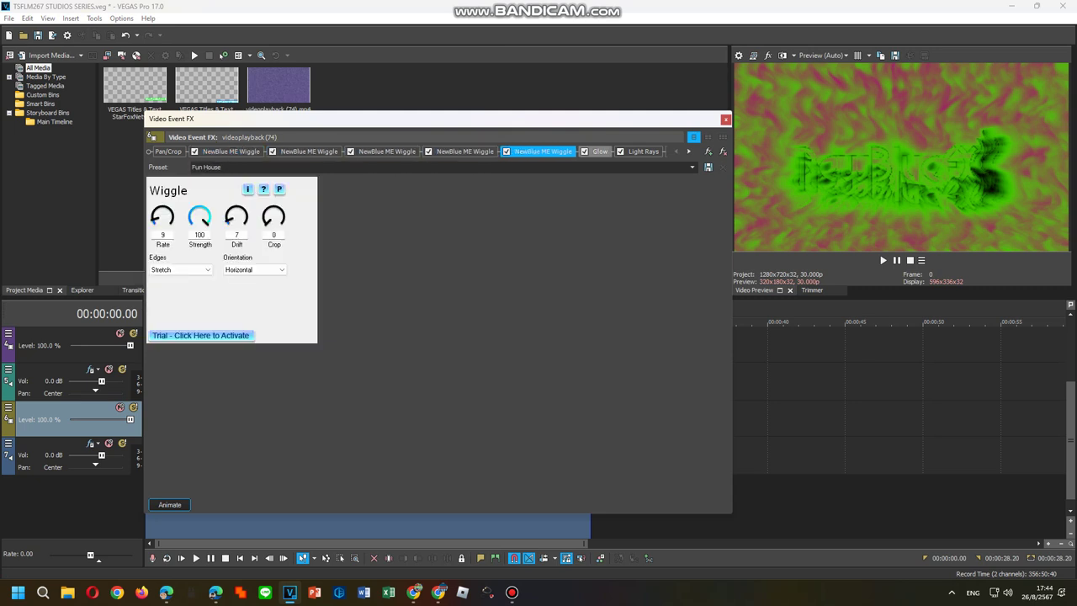
pyautogui.press('Right')
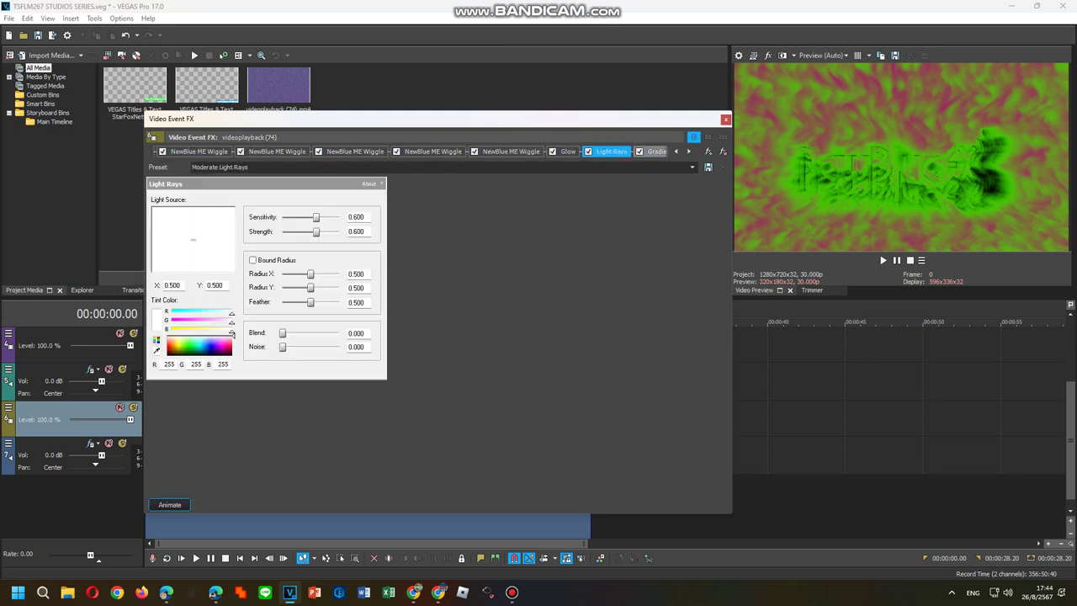
# Examine the color points of the third clip's Gradient Map and the settings of its Invert effect.
pyautogui.click(191, 205)
pyautogui.click(252, 205)
pyautogui.click(310, 204)
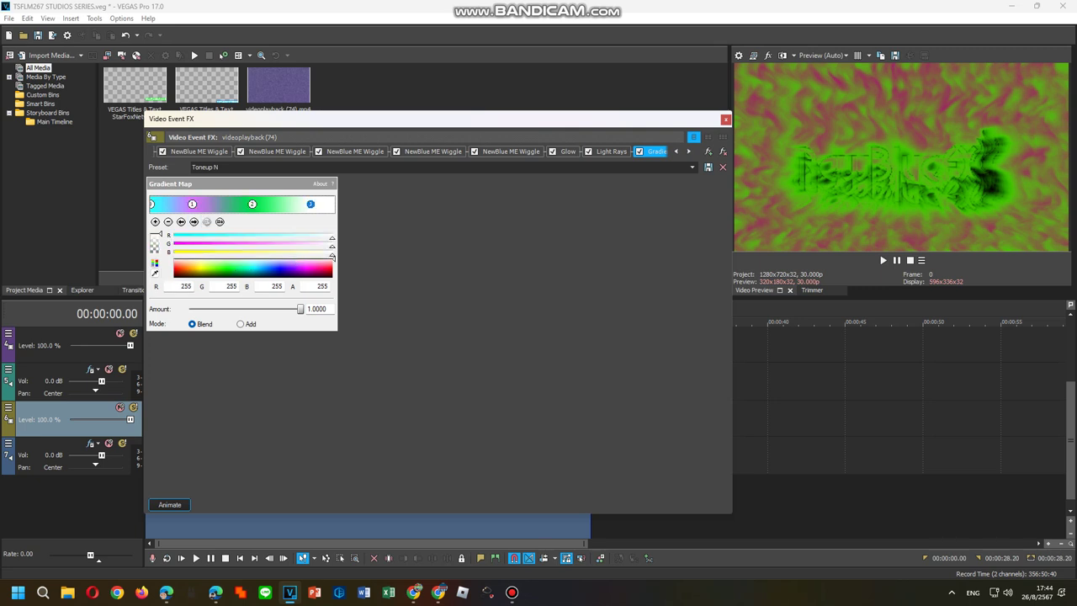
pyautogui.press('Right')
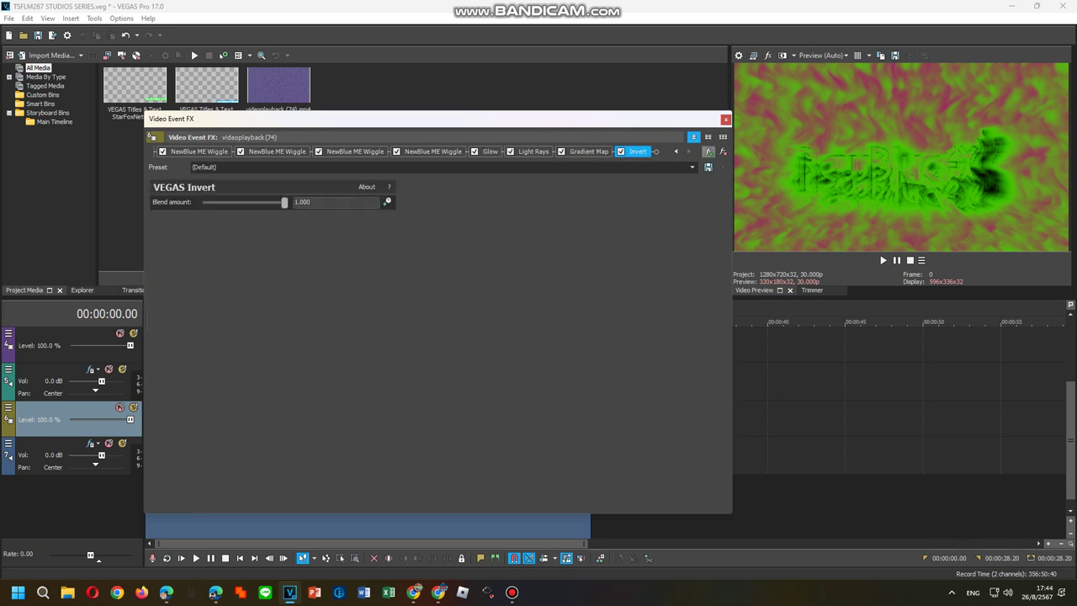
# Save the third clip's effect chain as a plug-in package named Toneup N and close its effects window.
pyautogui.click(709, 151)
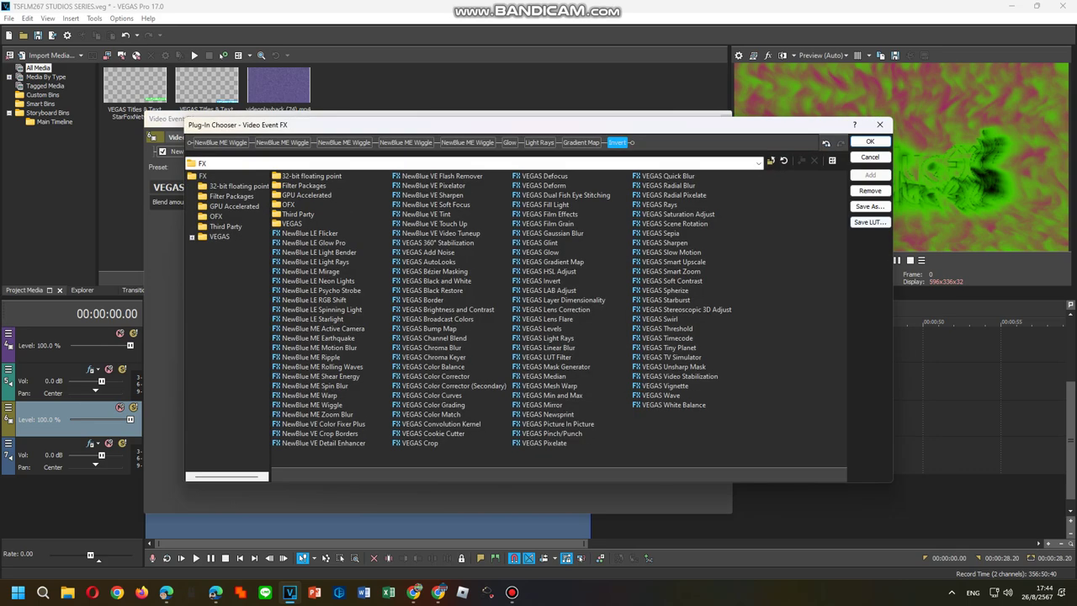
pyautogui.click(870, 206)
pyautogui.write('Toneup N')
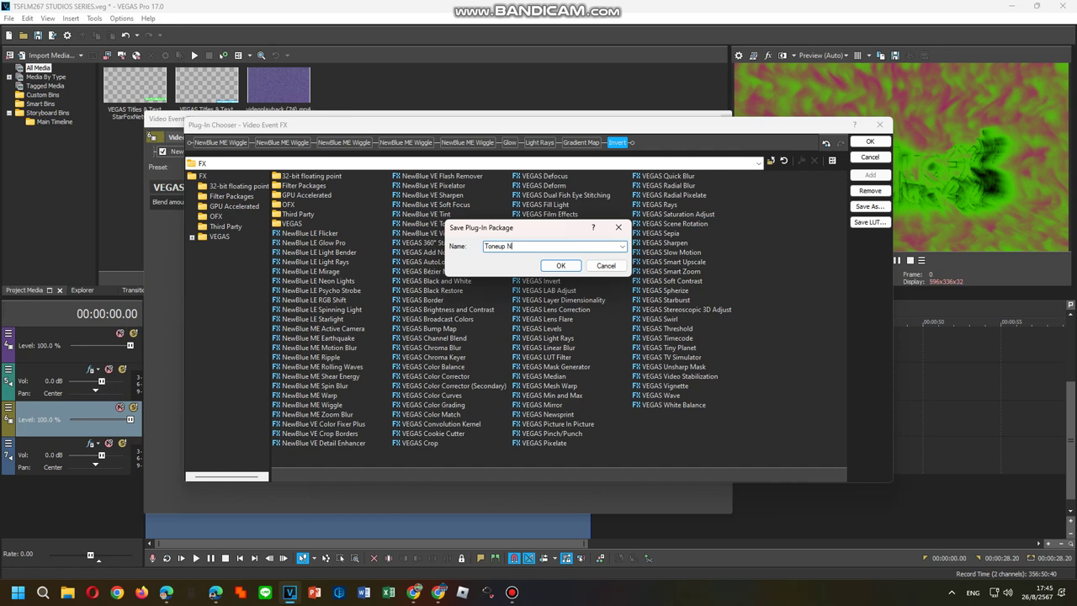
pyautogui.press('Return')
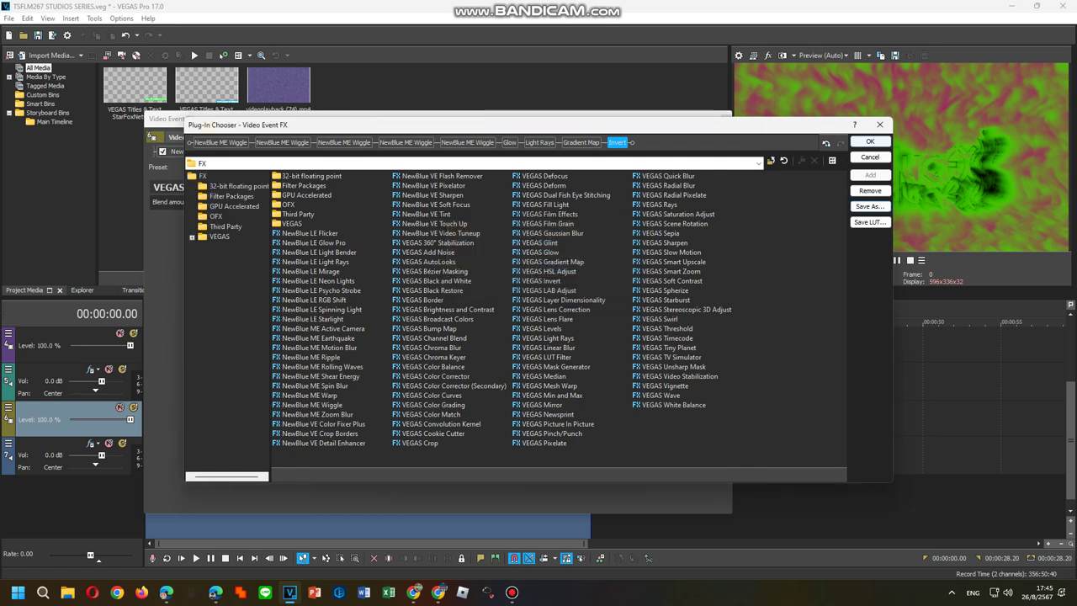
pyautogui.click(870, 141)
pyautogui.click(725, 119)
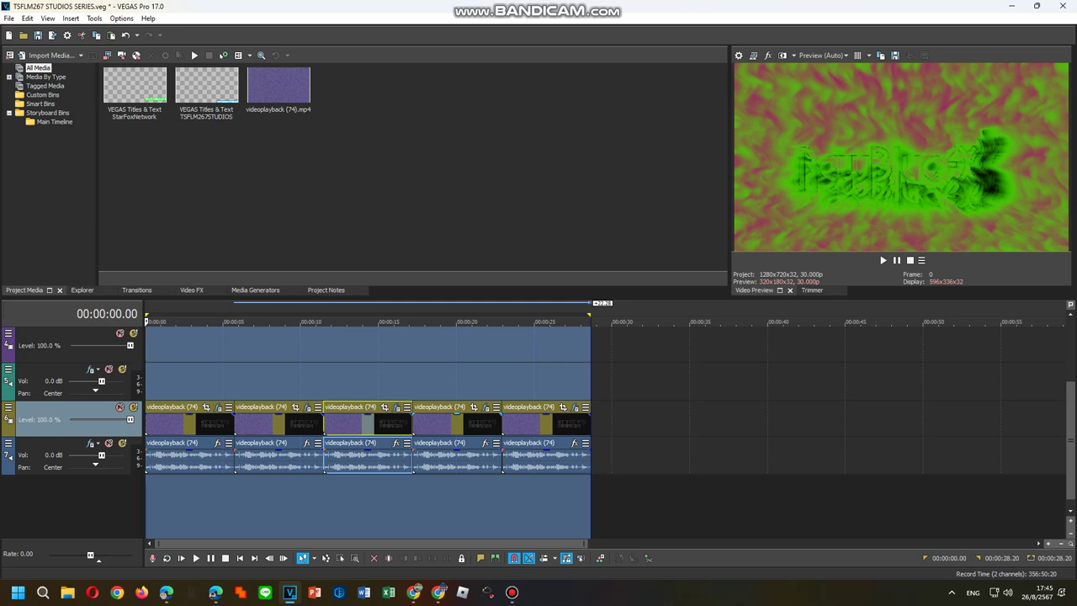
# Open the fourth clip's video effects and examine the settings of its Wiggle effects, Glow and Light Rays.
pyautogui.rightClick(468, 424)
pyautogui.click(503, 131)
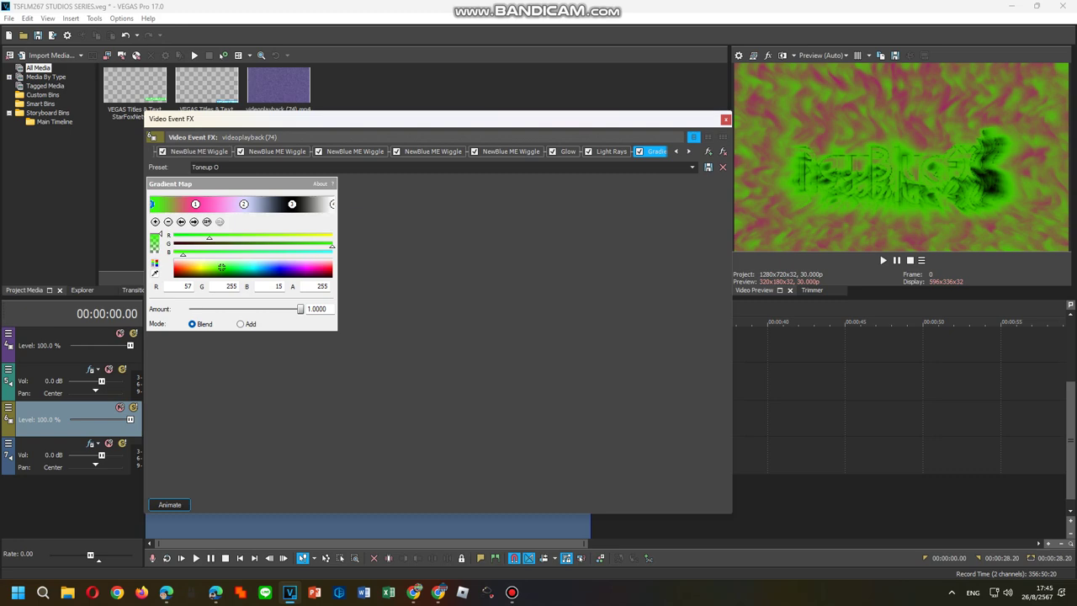
pyautogui.click(198, 152)
pyautogui.click(277, 151)
pyautogui.click(354, 151)
pyautogui.click(433, 151)
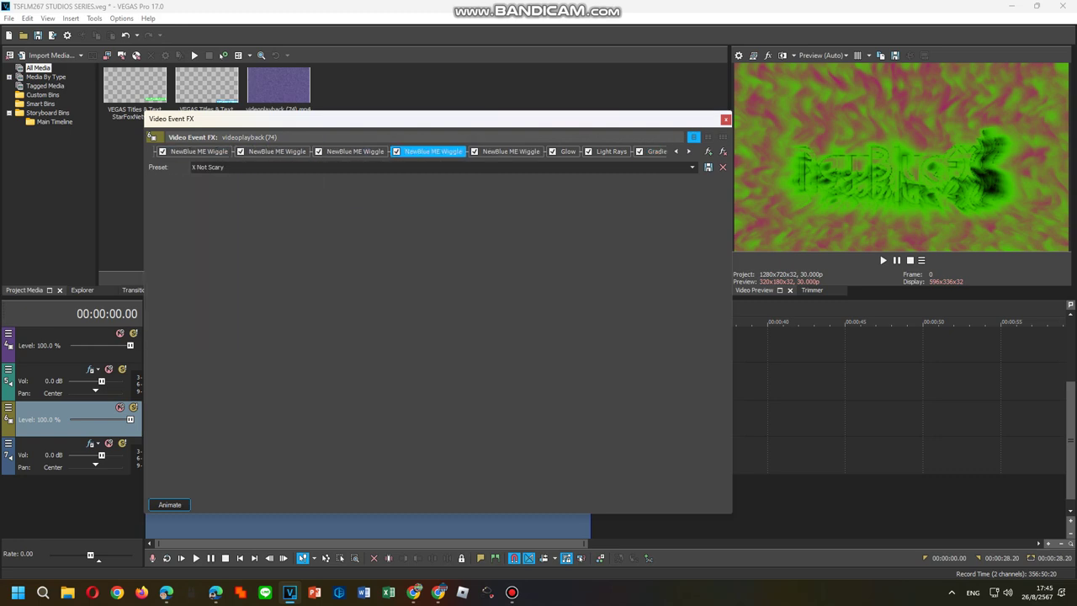
pyautogui.click(511, 151)
pyautogui.click(568, 152)
pyautogui.click(612, 151)
# Examine every color point of the fourth clip's Gradient Map and the settings of its Invert effect.
pyautogui.click(656, 152)
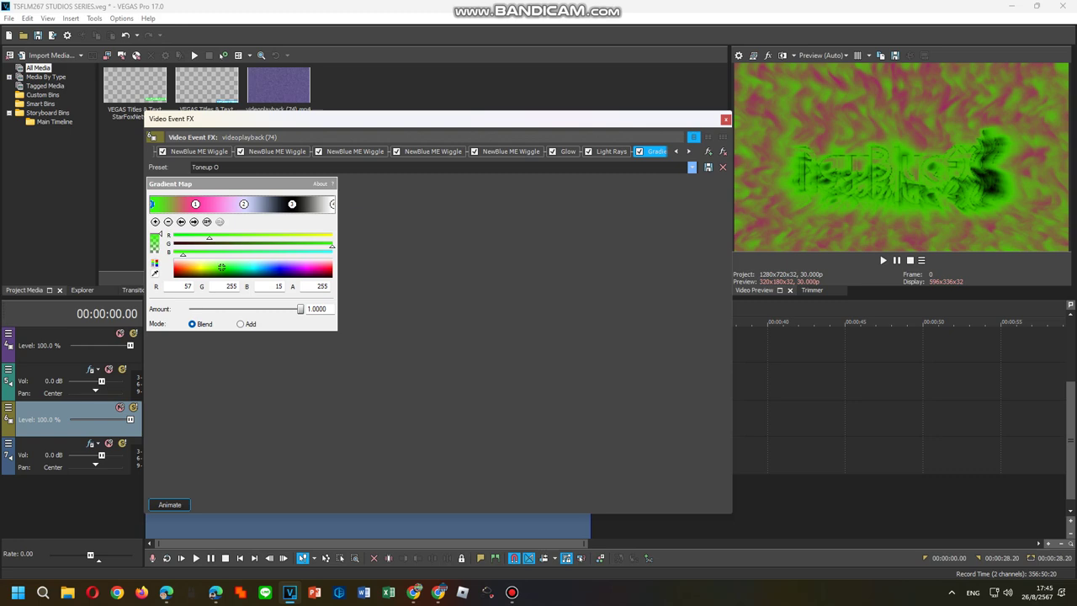
pyautogui.click(693, 168)
pyautogui.click(692, 167)
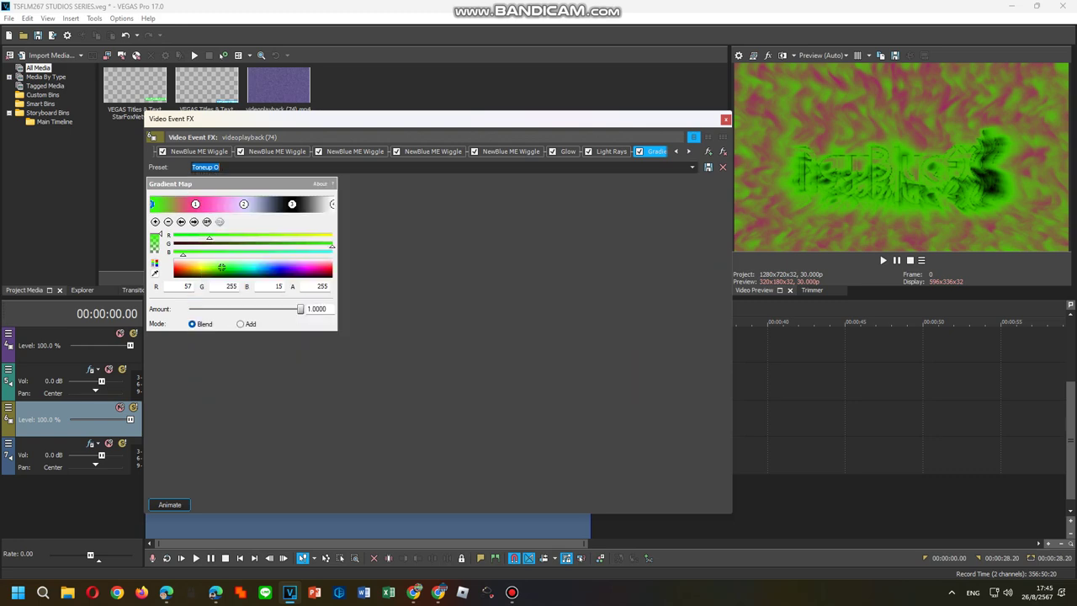
pyautogui.click(181, 222)
pyautogui.click(193, 222)
pyautogui.click(193, 222)
pyautogui.click(194, 222)
pyautogui.click(194, 222)
pyautogui.click(193, 222)
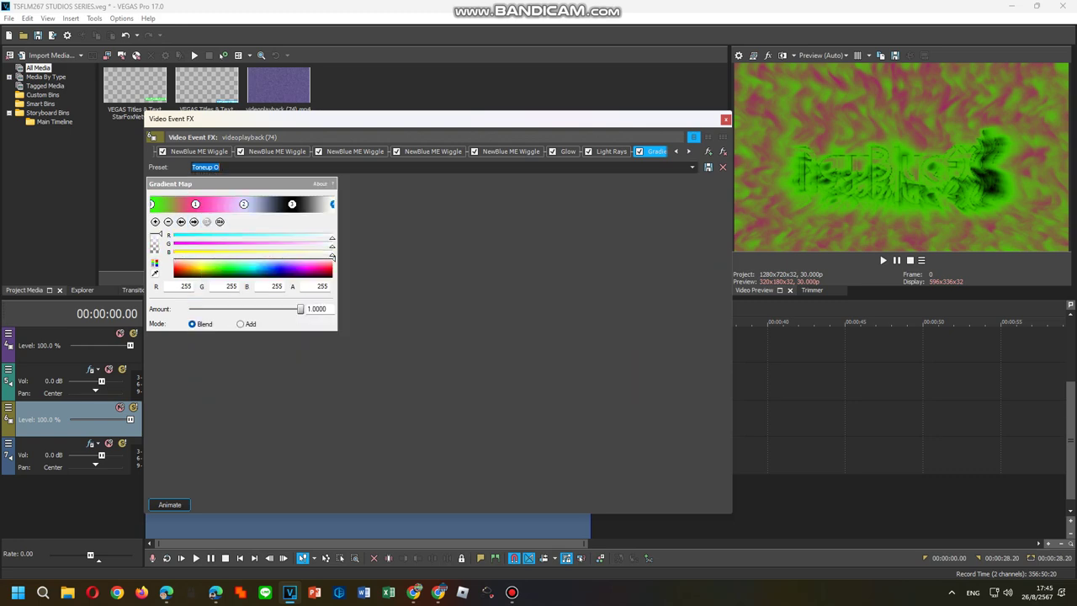
pyautogui.click(221, 167)
pyautogui.click(689, 152)
pyautogui.click(638, 152)
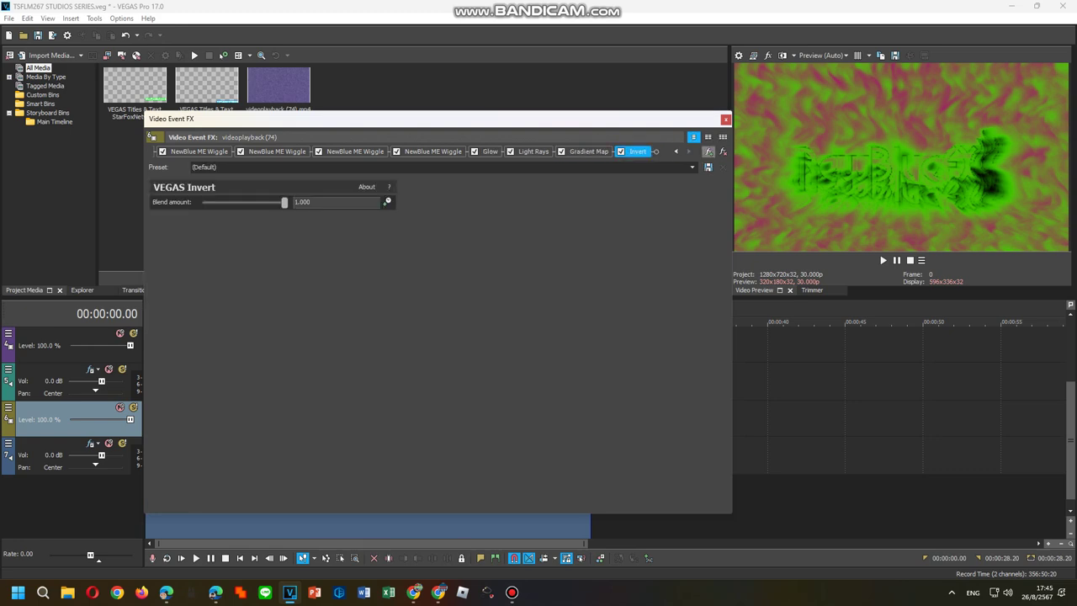
# Save the fourth clip's effect chain as a plug-in package named Toneup O and close its effects window.
pyautogui.click(708, 152)
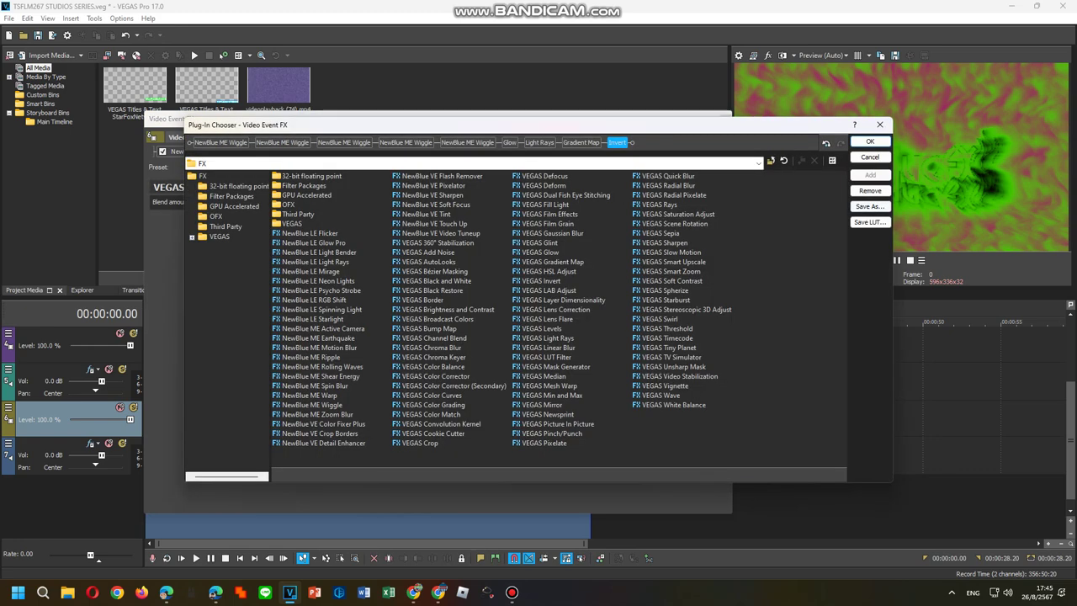
pyautogui.click(870, 206)
pyautogui.write('Toneup O')
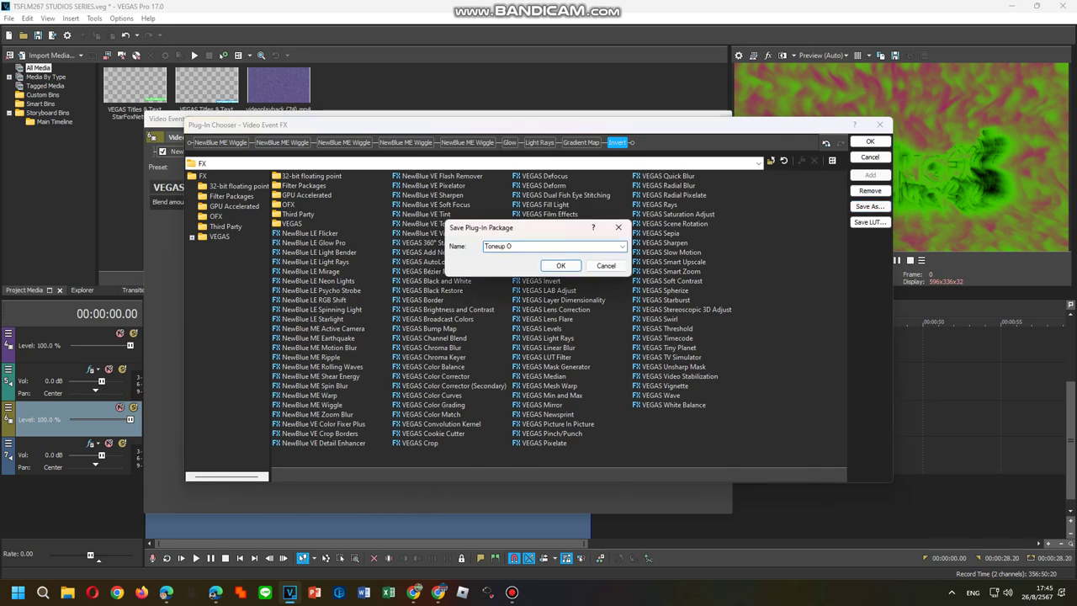
pyautogui.press('Return')
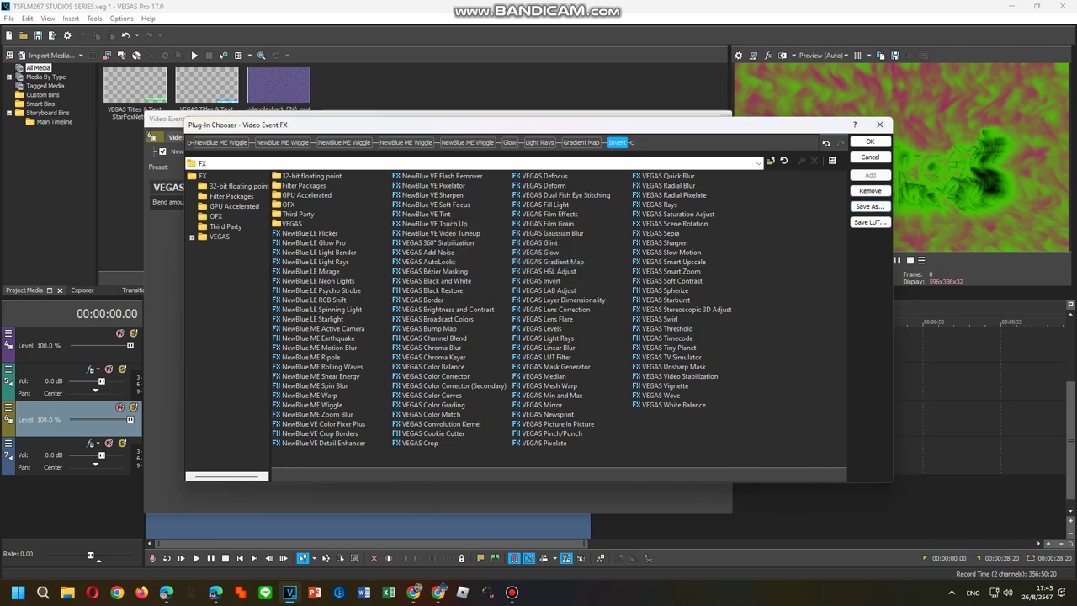
pyautogui.click(870, 142)
pyautogui.click(512, 592)
pyautogui.click(724, 119)
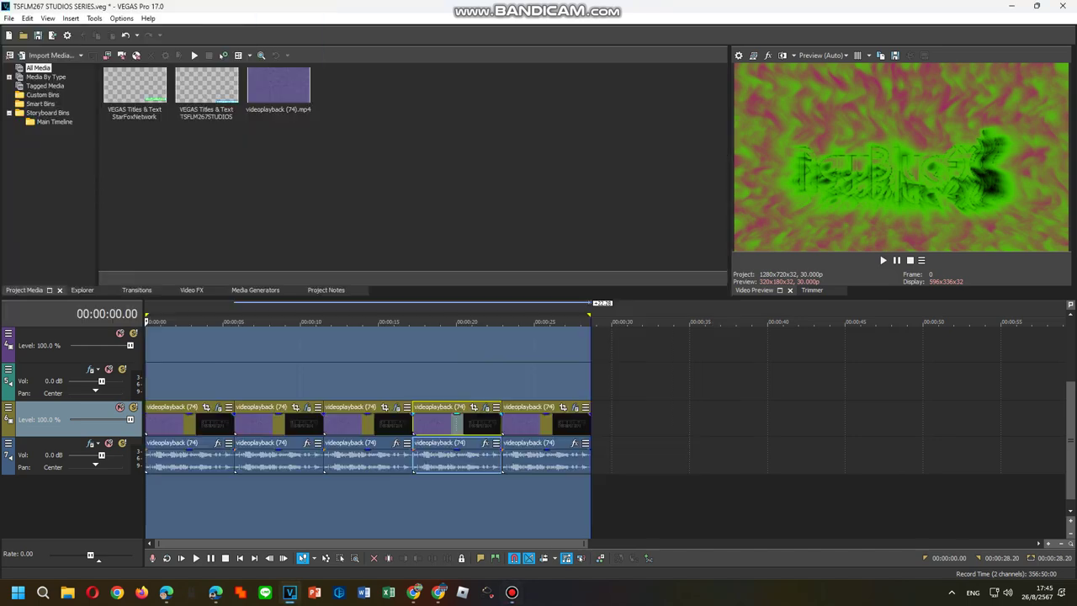
# Open the fifth clip's video effects and examine the settings of its Wiggle effects, Glow and Light Rays.
pyautogui.rightClick(519, 423)
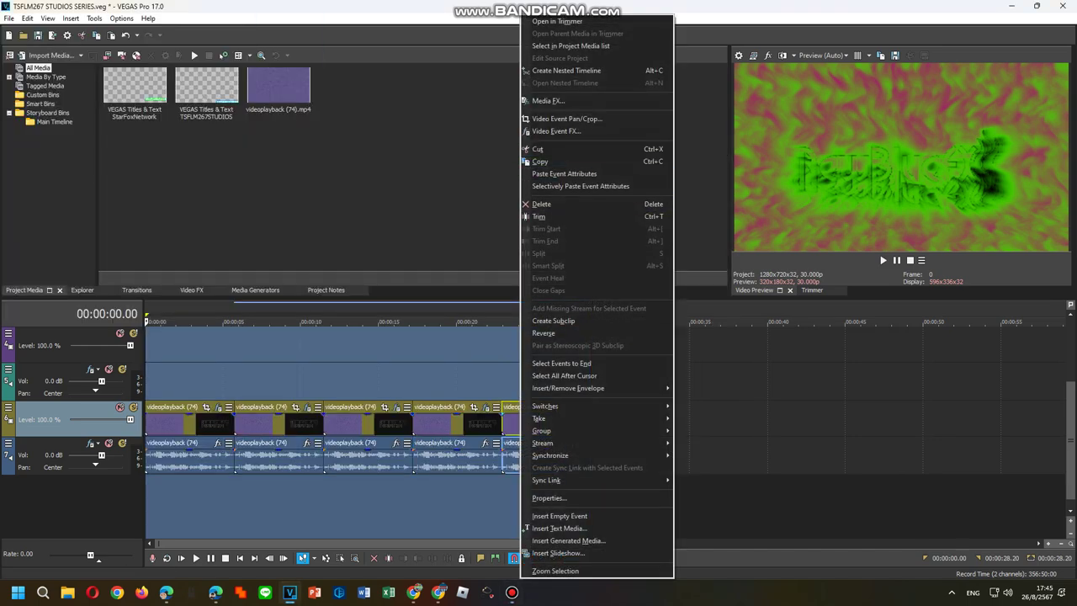
pyautogui.click(552, 131)
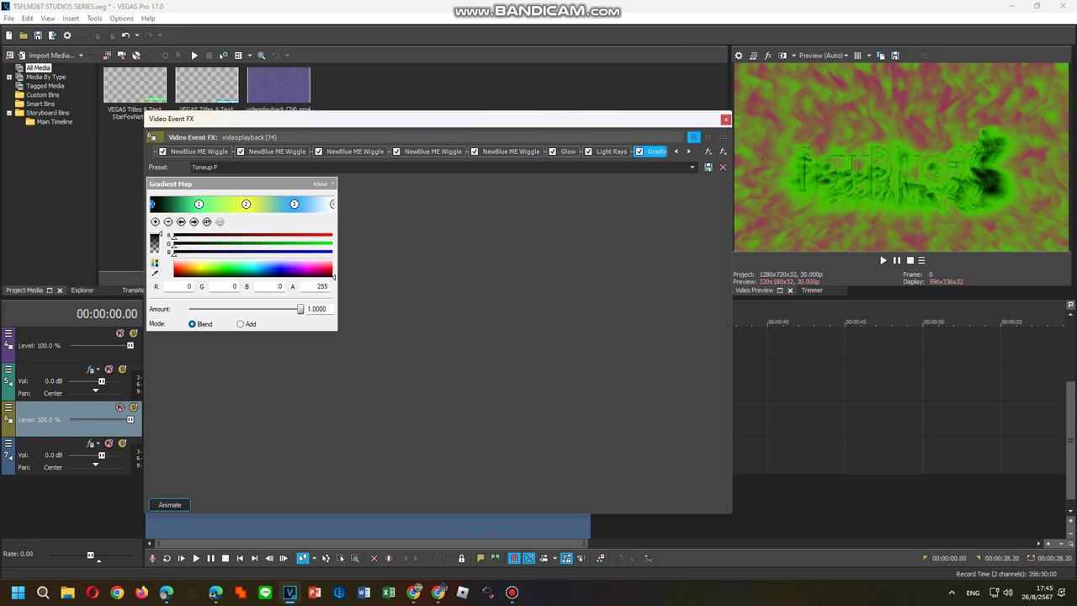
pyautogui.click(198, 151)
pyautogui.click(277, 151)
pyautogui.click(354, 151)
pyautogui.click(433, 152)
pyautogui.click(511, 152)
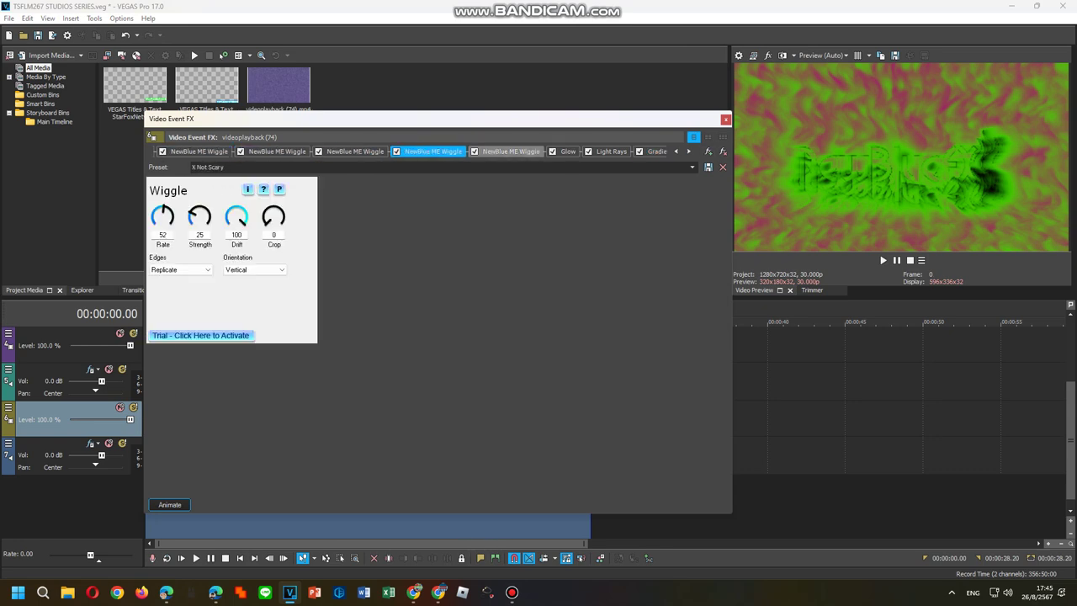
pyautogui.click(568, 151)
pyautogui.click(612, 151)
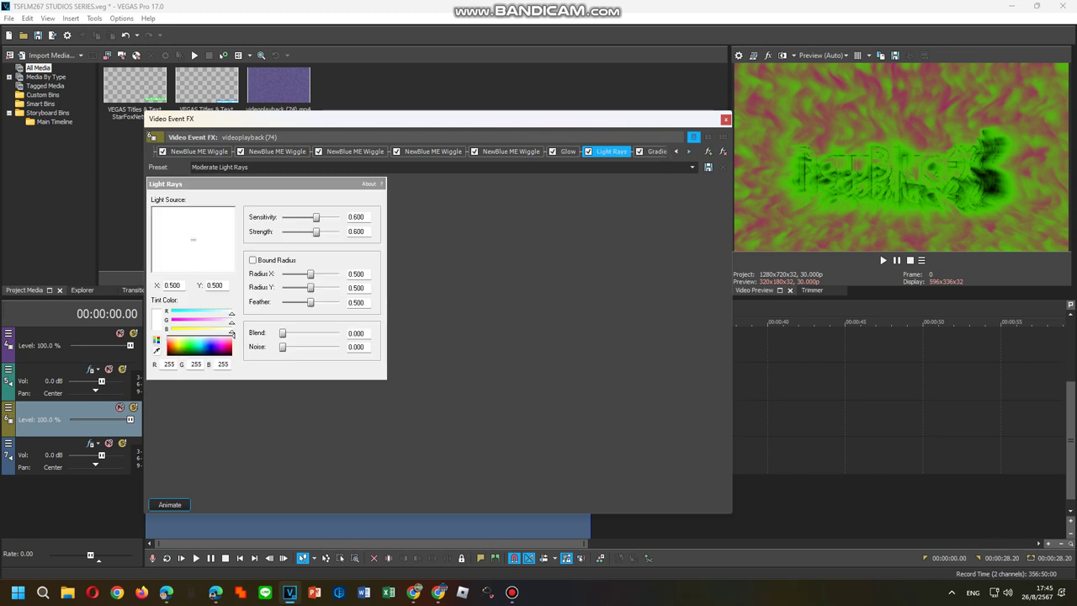
# Examine the color points of the fifth clip's Gradient Map and the settings of its Invert effect.
pyautogui.click(656, 152)
pyautogui.click(655, 151)
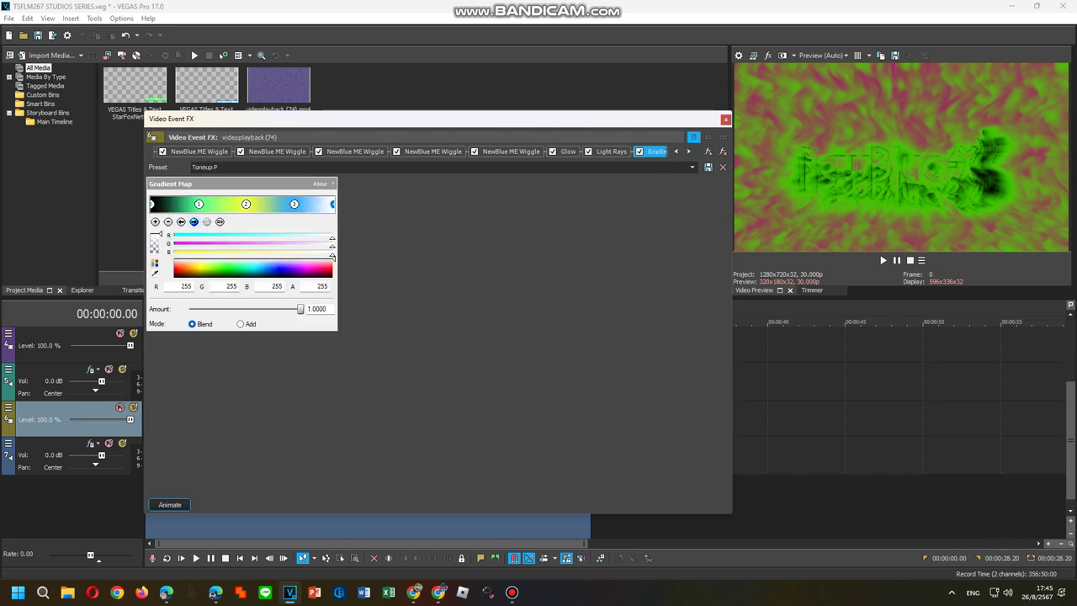
pyautogui.click(688, 151)
pyautogui.click(638, 151)
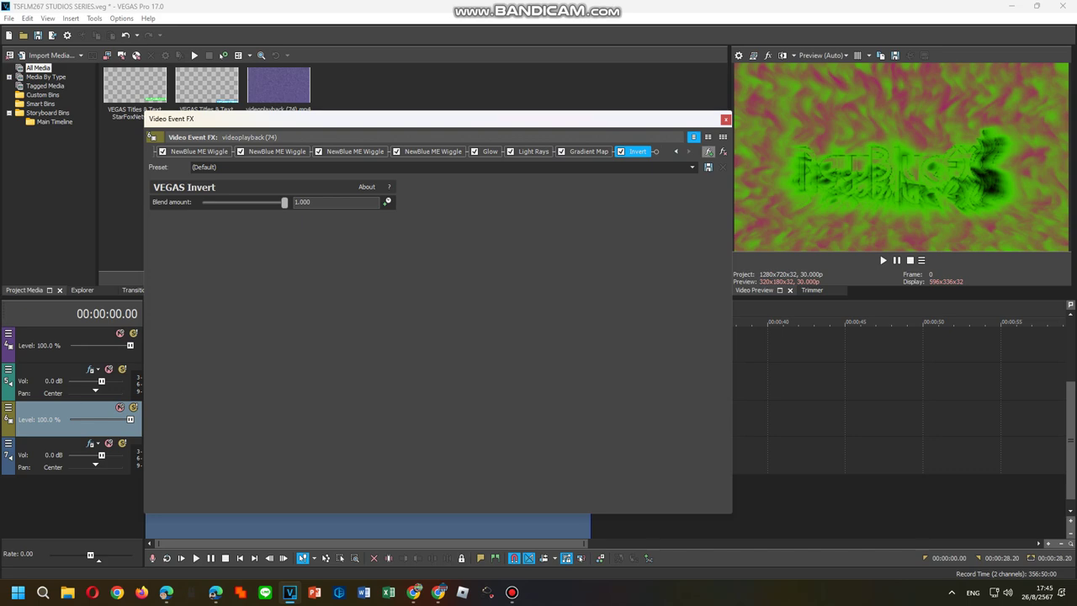
# Save the fifth clip's effect chain as a plug-in package named Toneup P and close its effects window.
pyautogui.click(709, 152)
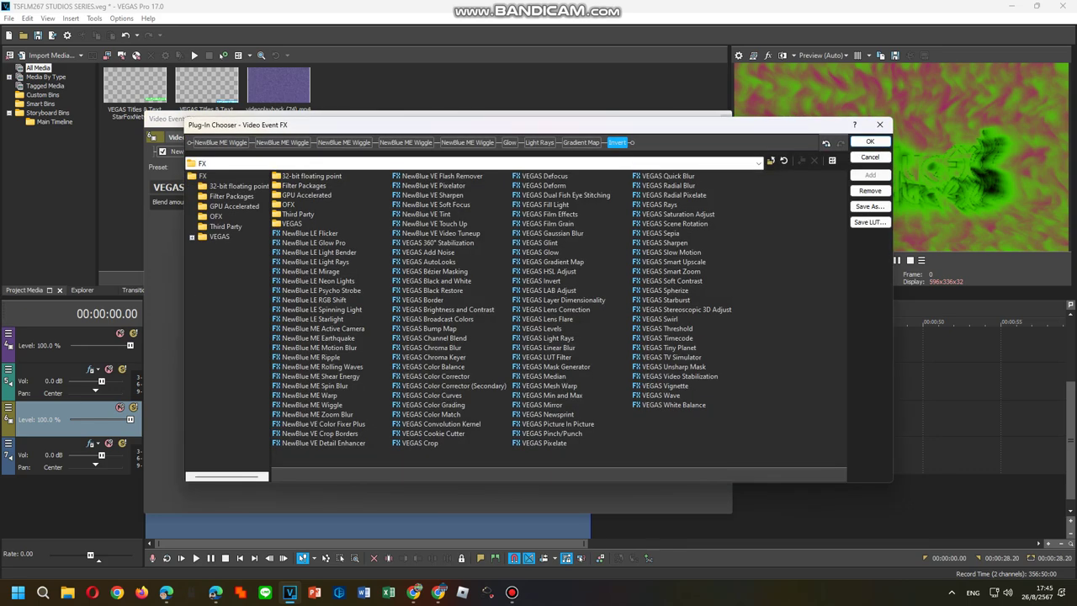
pyautogui.click(870, 206)
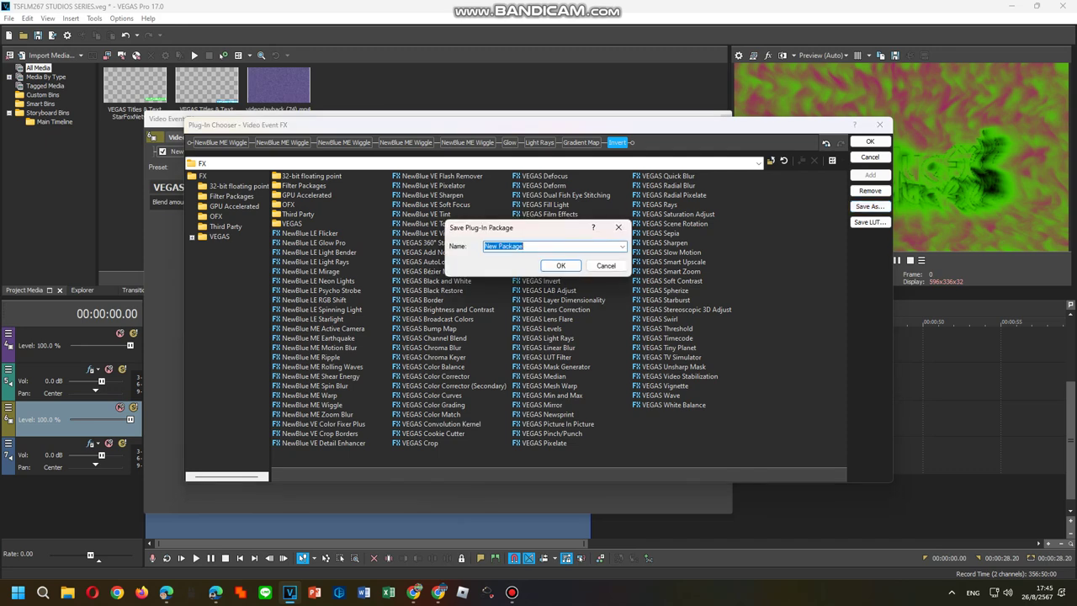
pyautogui.write('Toneup P')
pyautogui.click(561, 266)
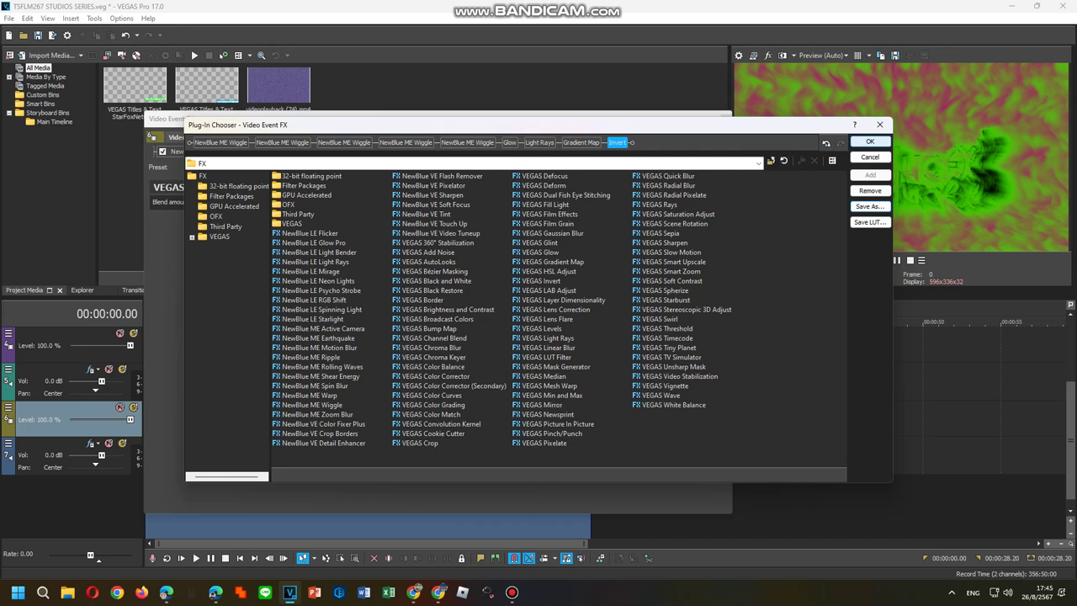
pyautogui.click(870, 141)
pyautogui.click(725, 119)
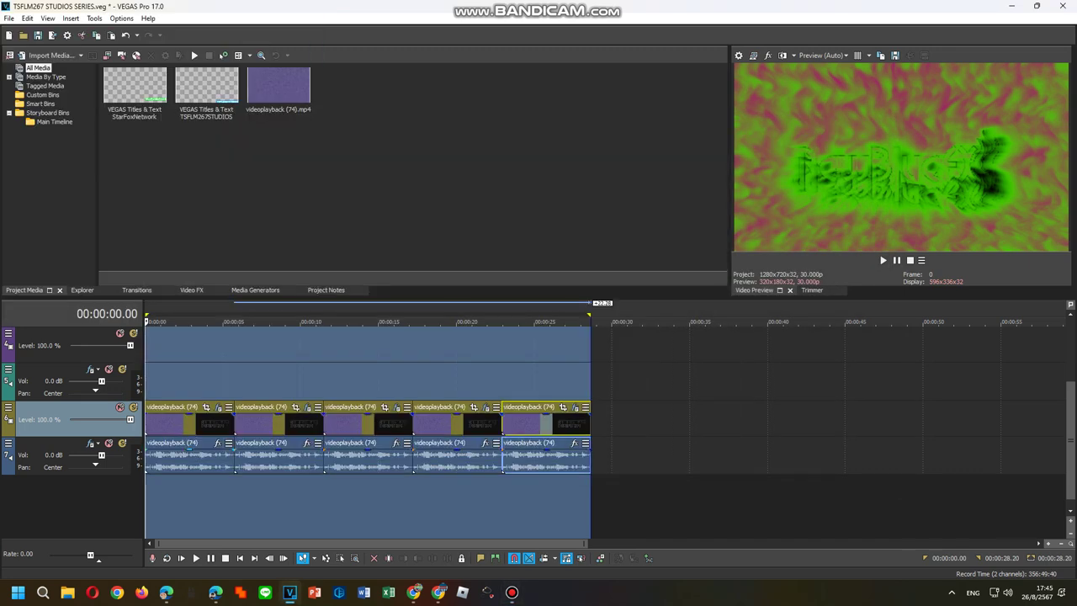
# Apply the Toneup L-P audio effects package to the first audio clip.
pyautogui.rightClick(225, 460)
pyautogui.click(262, 186)
pyautogui.moveTo(512, 592)
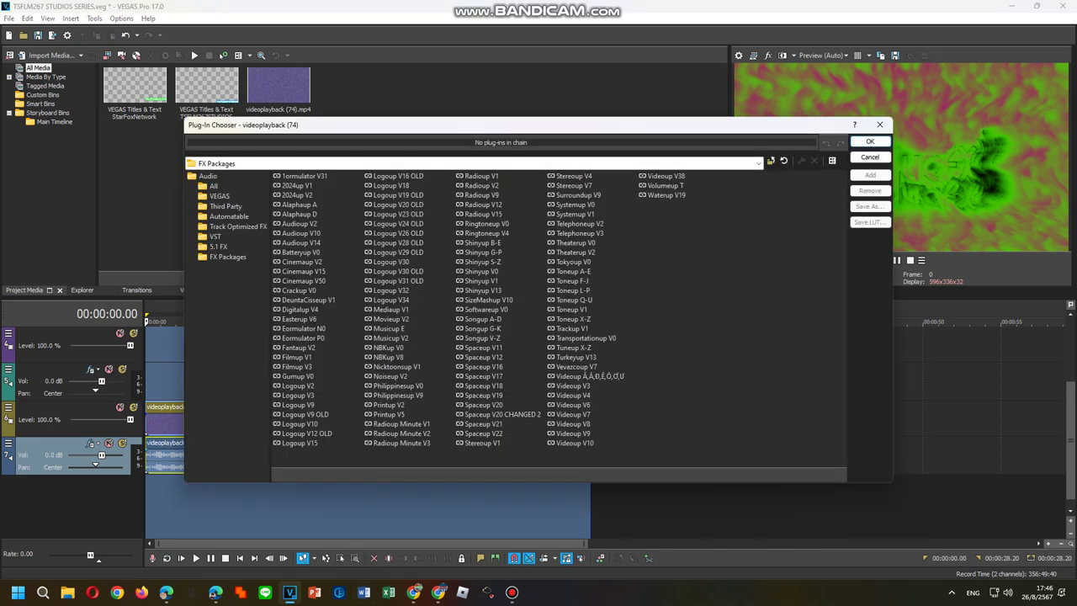
pyautogui.doubleClick(573, 290)
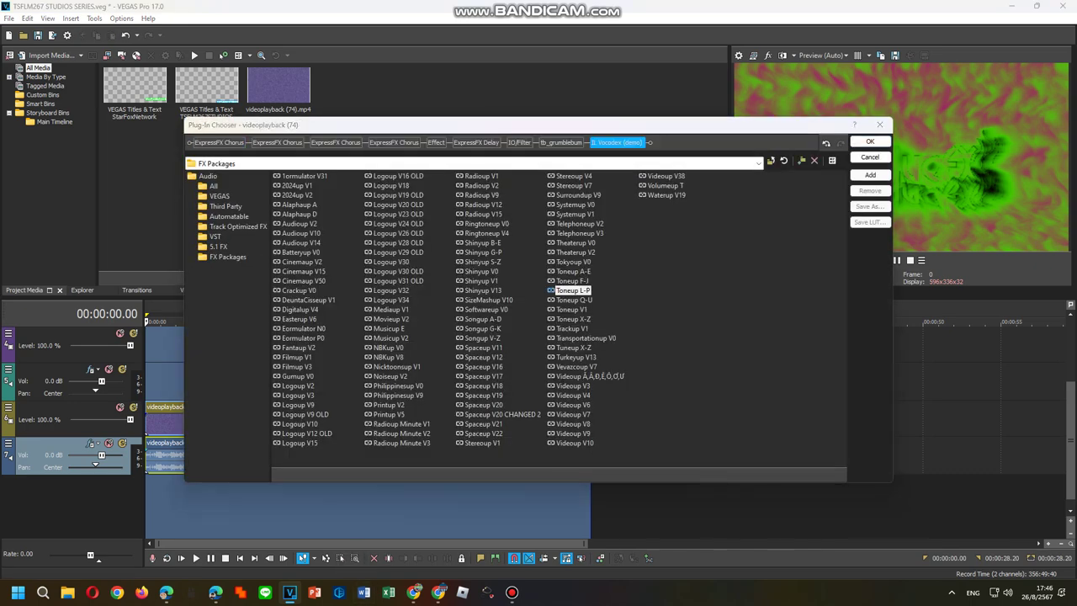
pyautogui.click(870, 141)
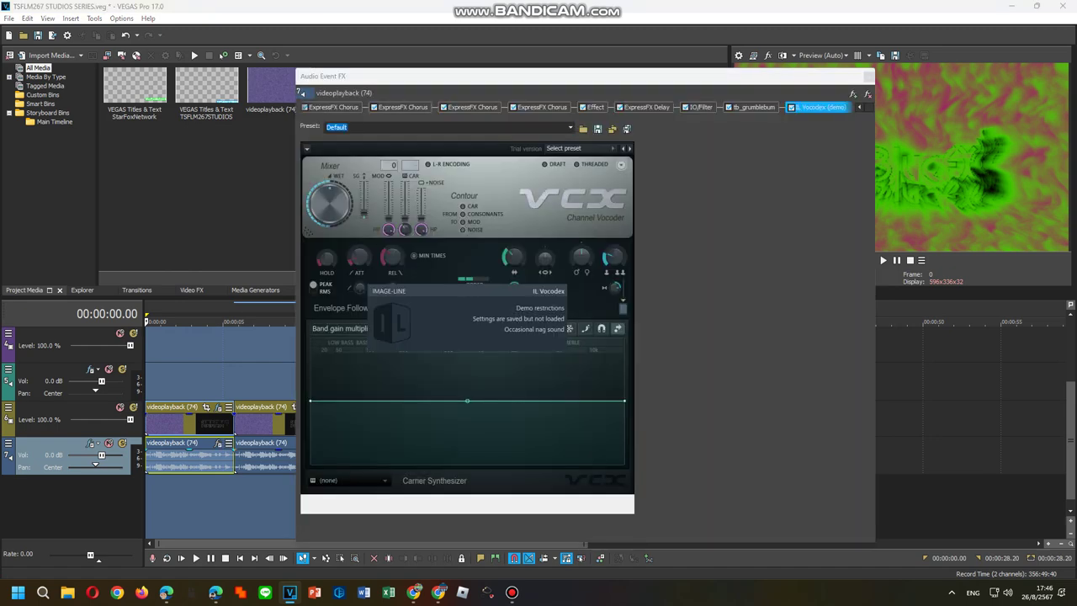
# Browse the first audio clip's Vocodex presets and examine the settings and presets of its ExpressFX Chorus effects.
pyautogui.click(562, 149)
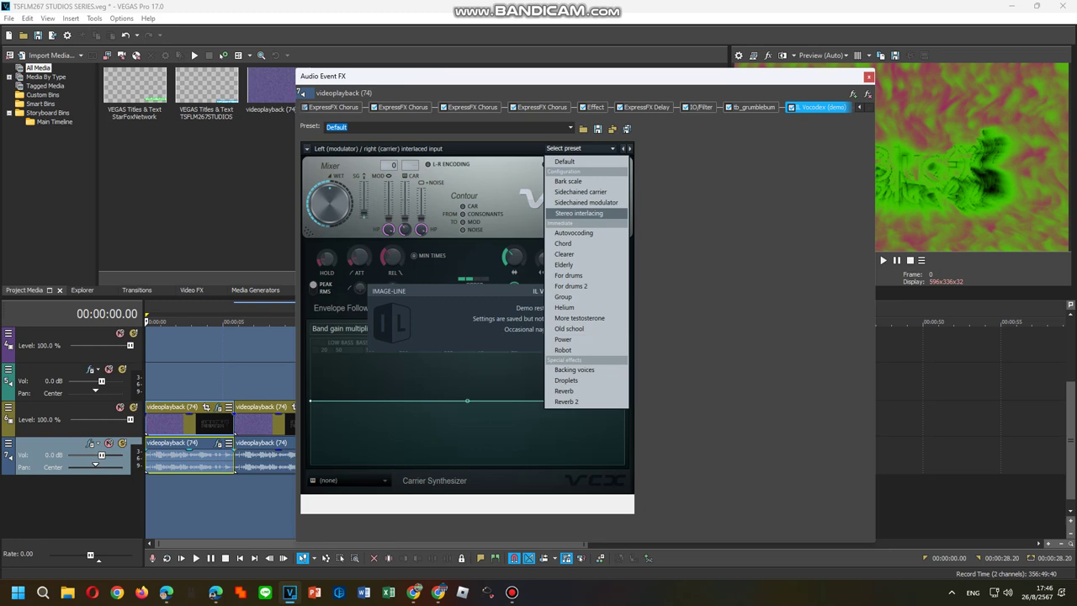
pyautogui.click(579, 213)
pyautogui.click(403, 108)
pyautogui.click(472, 108)
pyautogui.click(542, 108)
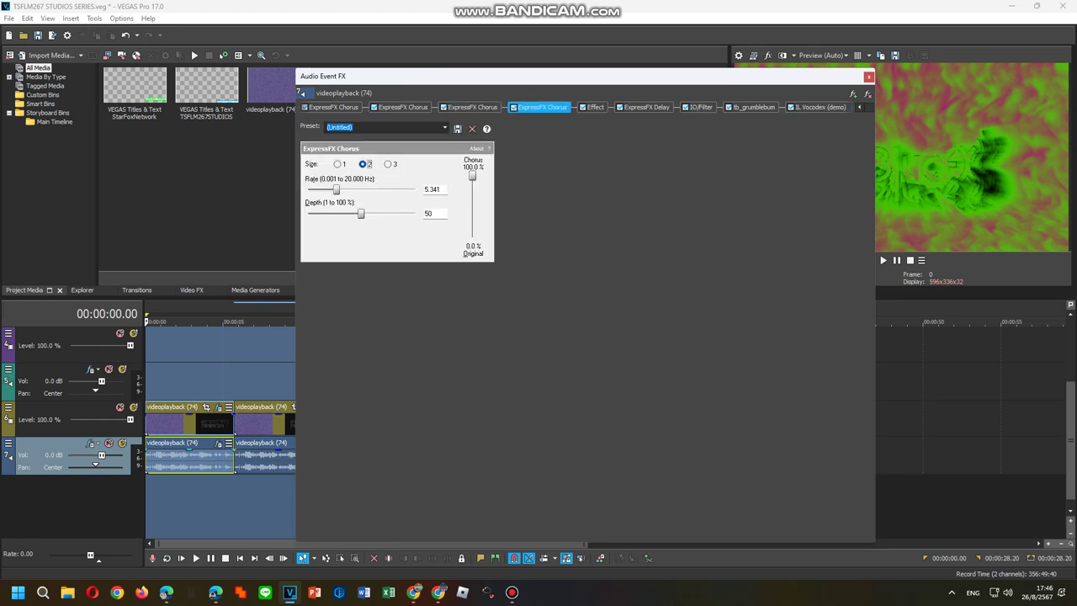
pyautogui.click(444, 128)
pyautogui.click(444, 128)
# Set the first ExpressFX Chorus in the first audio clip's chain to the [Sys] Wacky 2 preset.
pyautogui.click(333, 108)
pyautogui.click(444, 127)
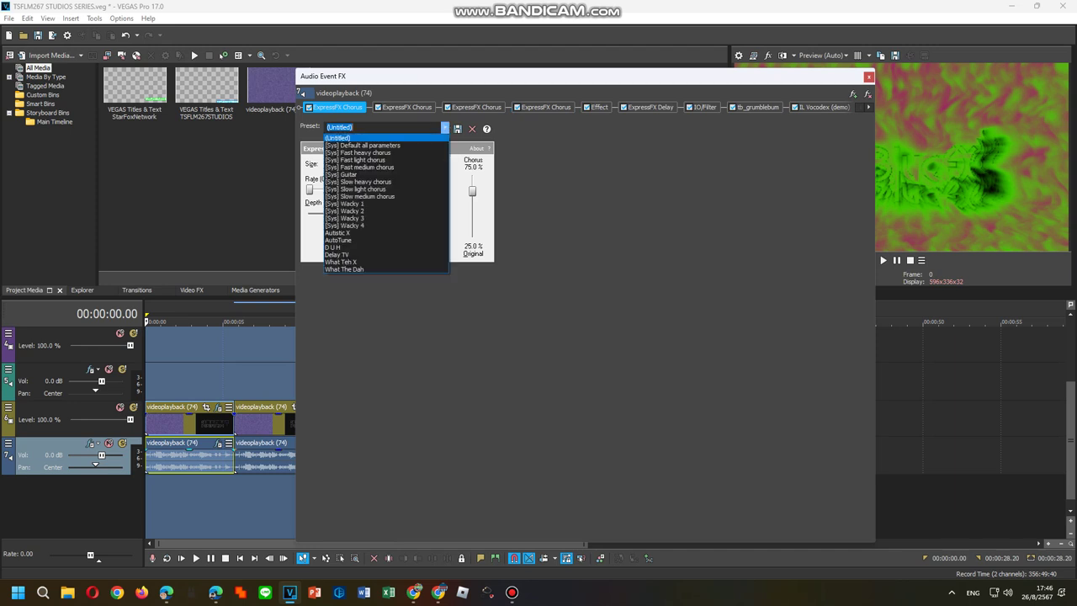
pyautogui.press('Return')
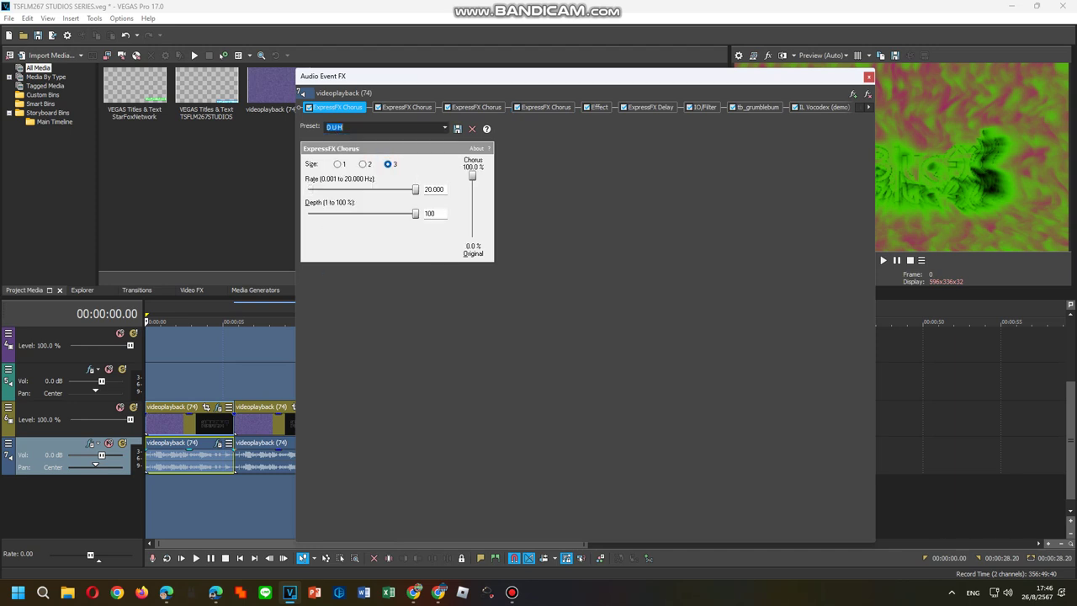
pyautogui.hotkey('alt', 'Down')
pyautogui.press('Up')
pyautogui.press('Up')
pyautogui.press('Up')
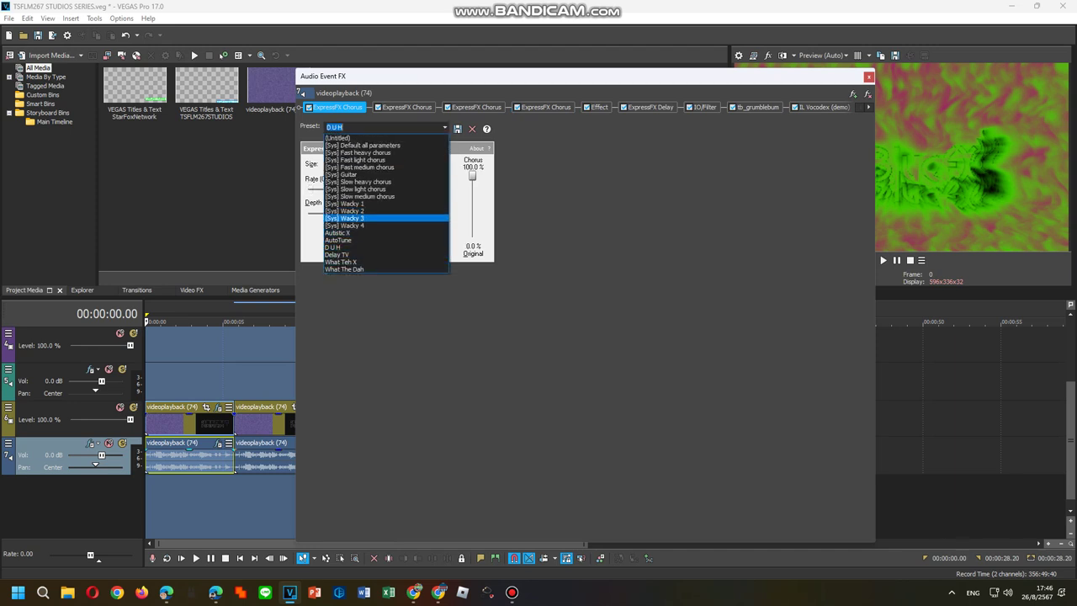
pyautogui.press('Return')
pyautogui.hotkey('alt', 'Down')
pyautogui.press('Up')
pyautogui.press('Return')
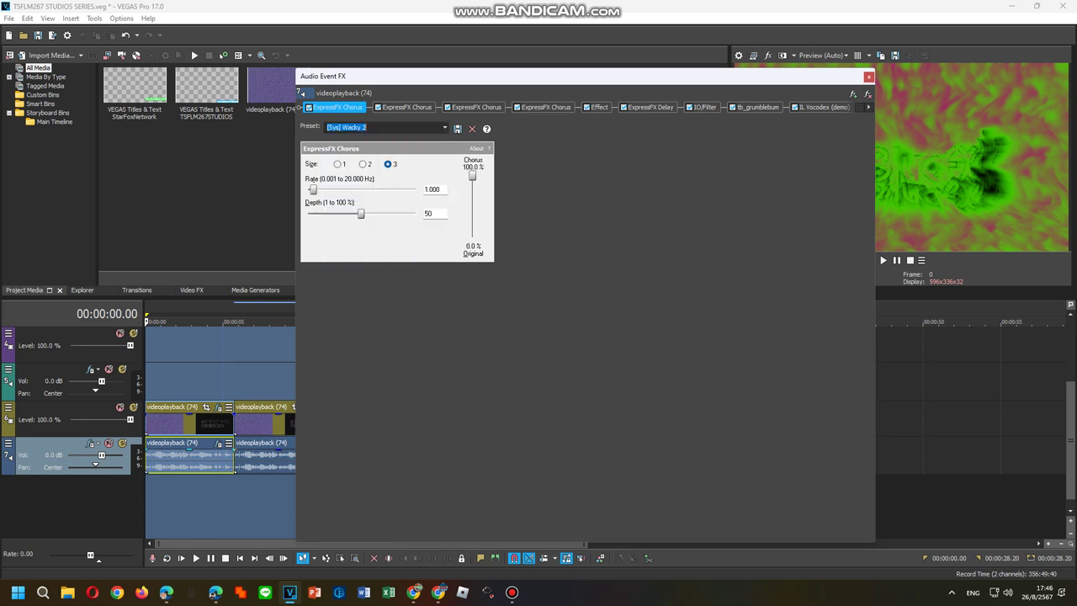
pyautogui.press('Tab')
# Set the first audio clip's Orange Vocoder effect to the ROBOT VOICE preset.
pyautogui.click(599, 107)
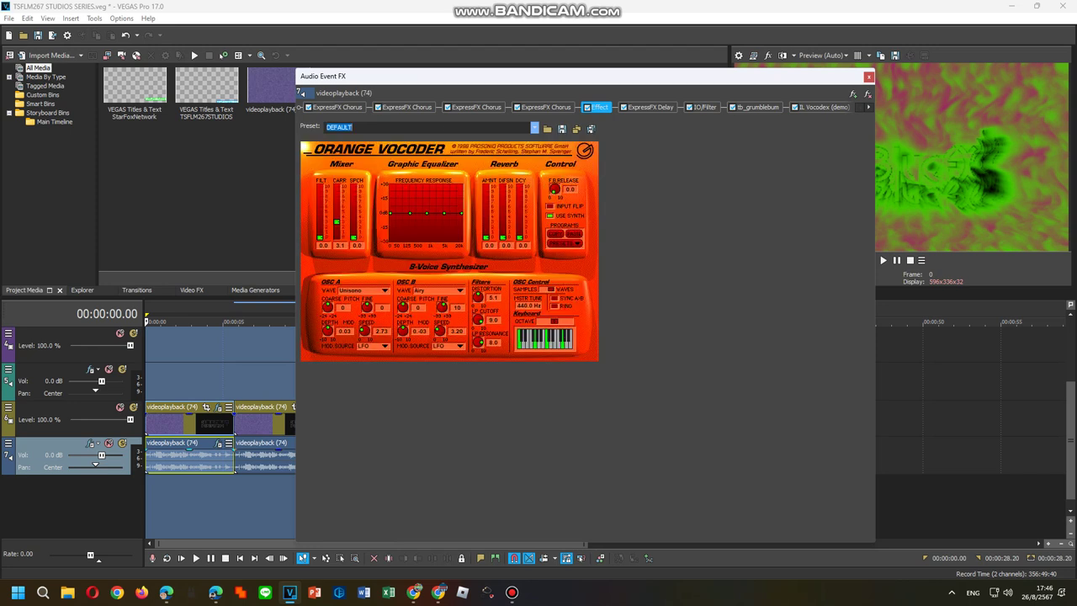
pyautogui.click(535, 127)
pyautogui.press('Up')
pyautogui.press('Up')
pyautogui.press('Up')
pyautogui.press('Up')
pyautogui.press('Return')
pyautogui.press('Tab')
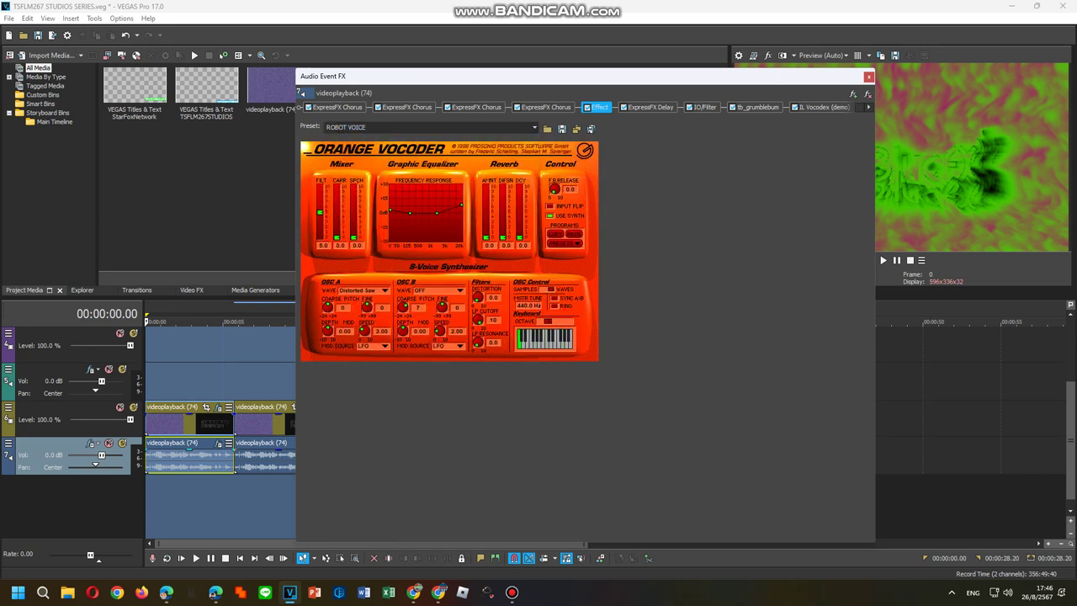
# Load the Clearer preset in the first audio clip's Vocodex and set its carrier synthesizer to Phased.
pyautogui.click(825, 107)
pyautogui.click(581, 149)
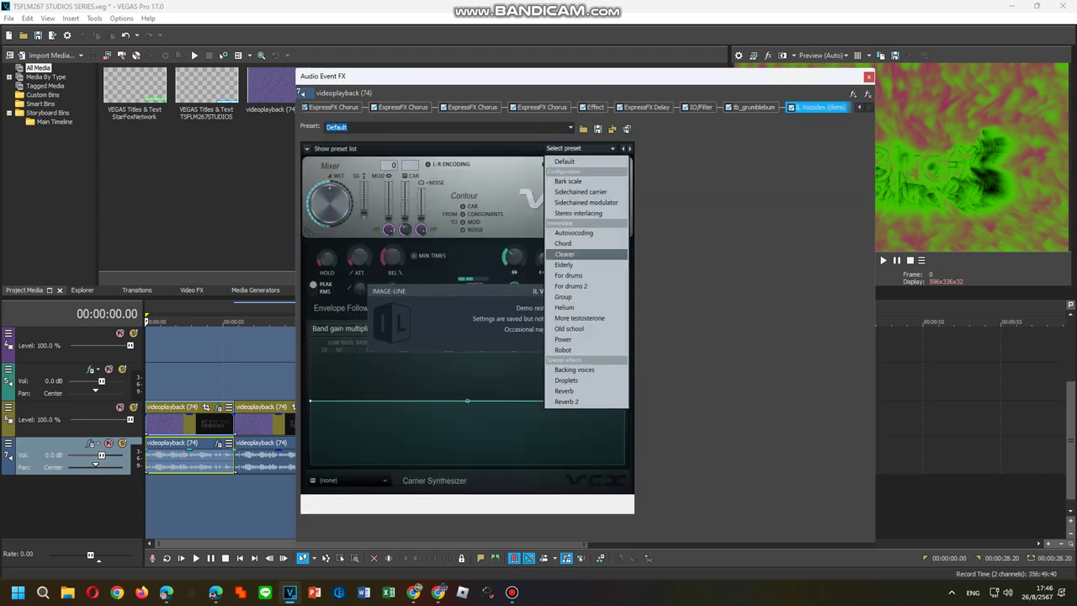
pyautogui.click(566, 254)
pyautogui.click(353, 481)
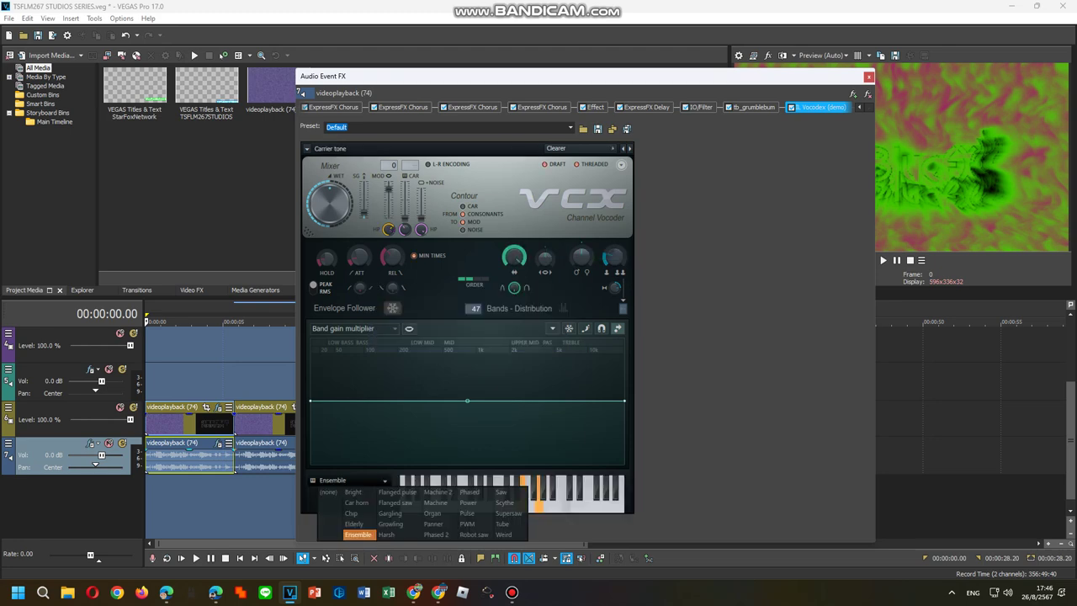
pyautogui.click(471, 491)
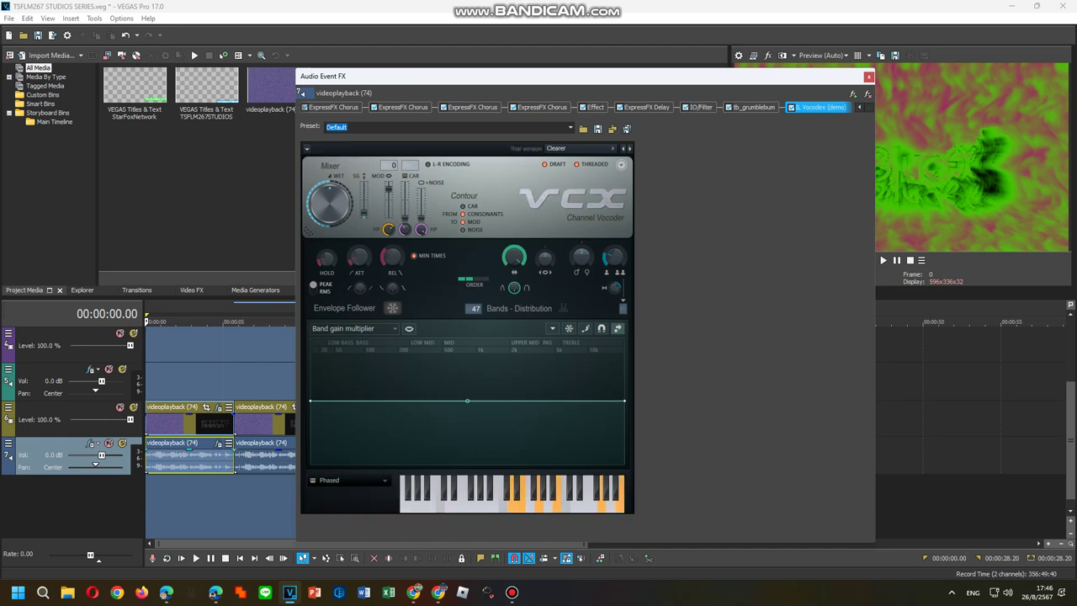
# Apply the Toneup L-P audio effects package to the second audio clip.
pyautogui.rightClick(263, 459)
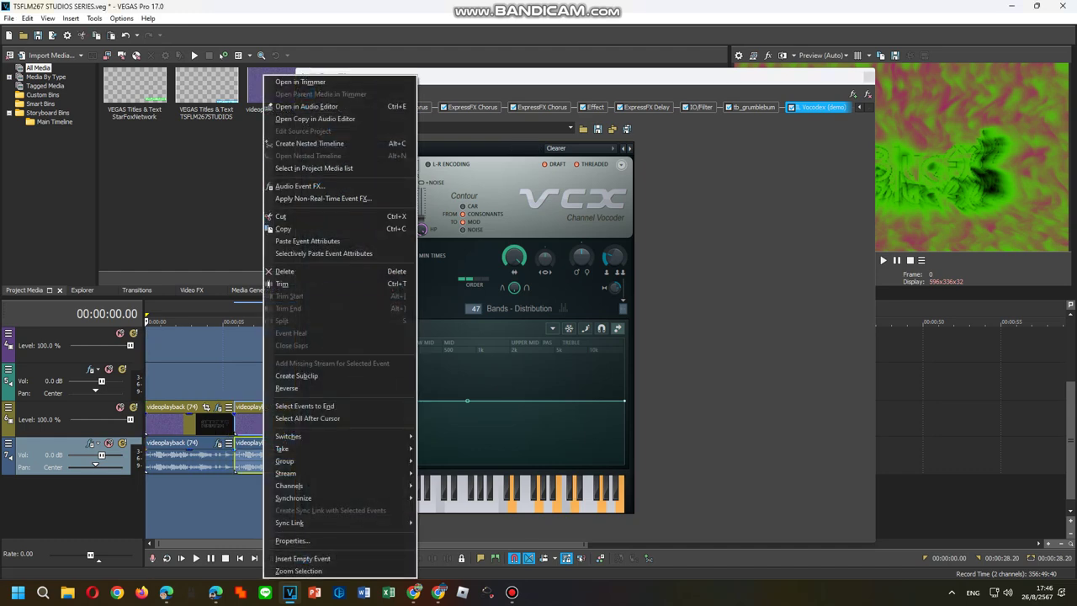
pyautogui.click(316, 186)
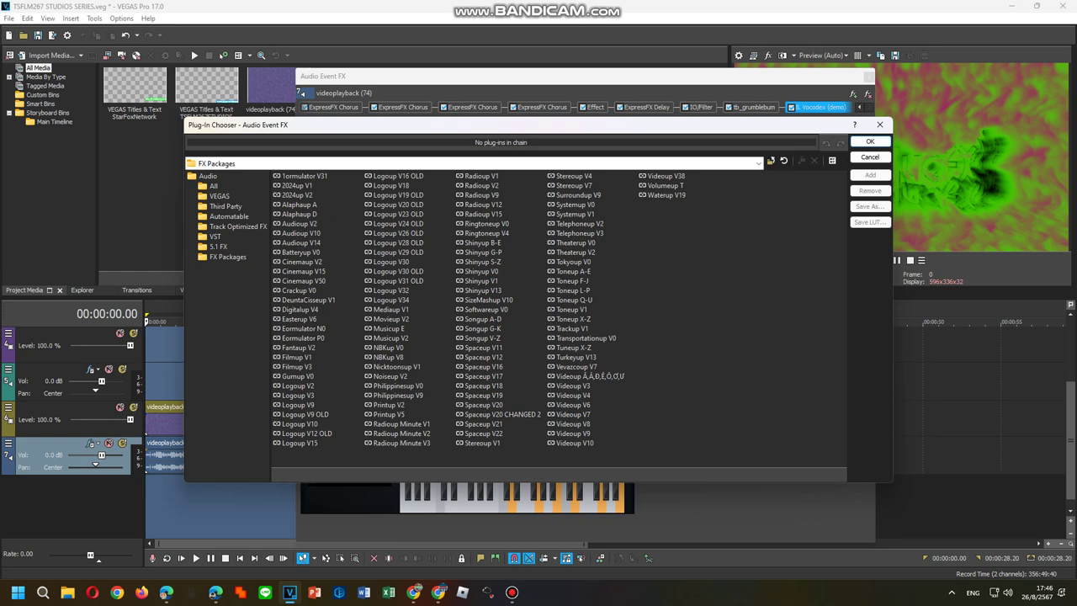
pyautogui.doubleClick(573, 291)
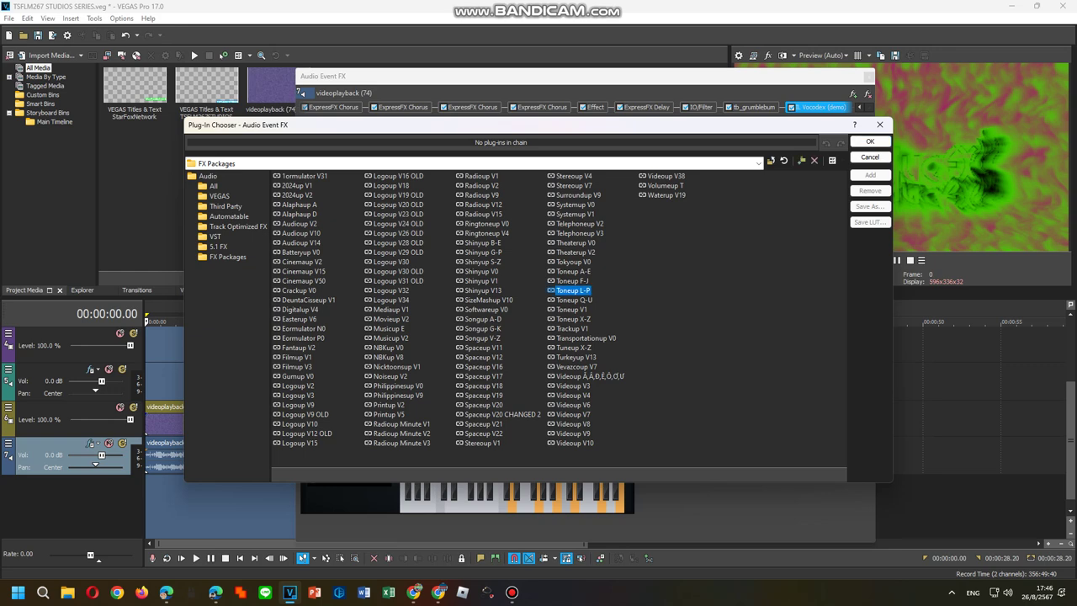
pyautogui.click(870, 141)
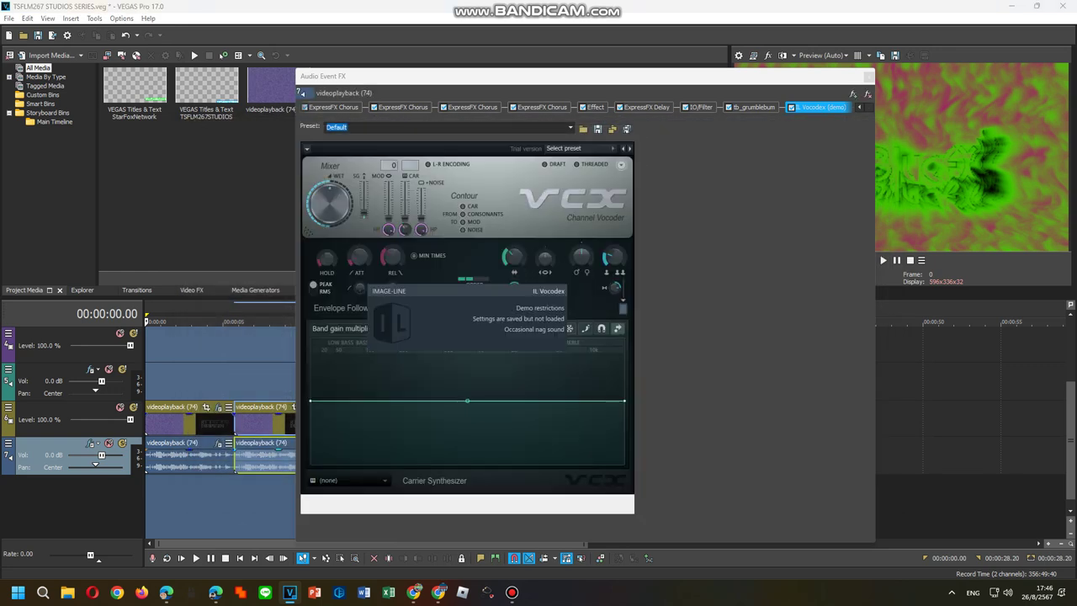
# Review the second audio clip's ExpressFX Chorus effects and set the fourth one to the [Sys] Wacky 1 preset.
pyautogui.click(334, 108)
pyautogui.click(405, 107)
pyautogui.click(474, 108)
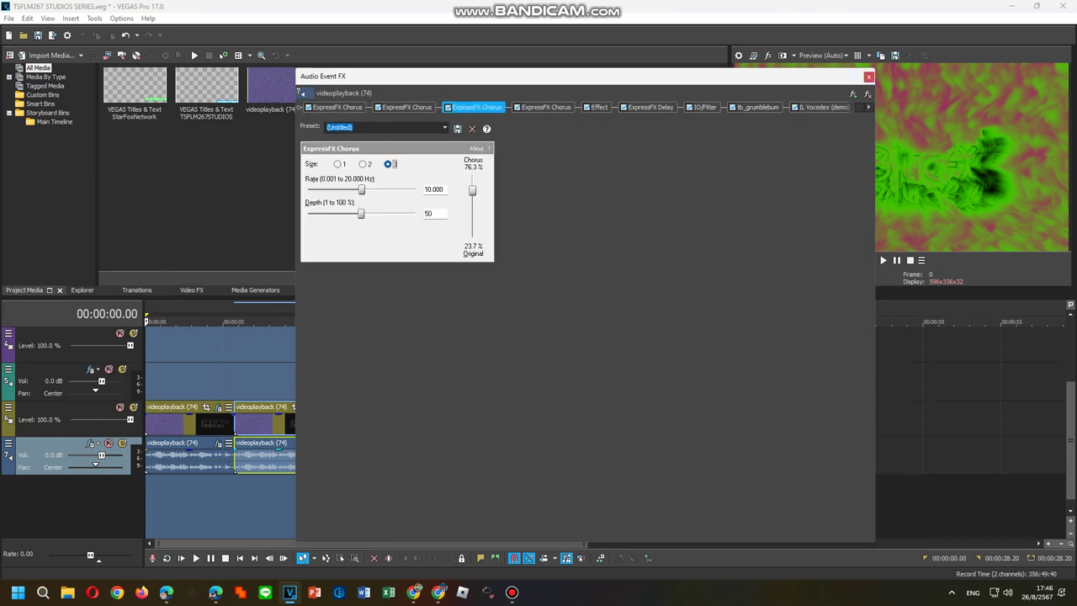
pyautogui.click(544, 107)
pyautogui.click(445, 128)
pyautogui.click(353, 193)
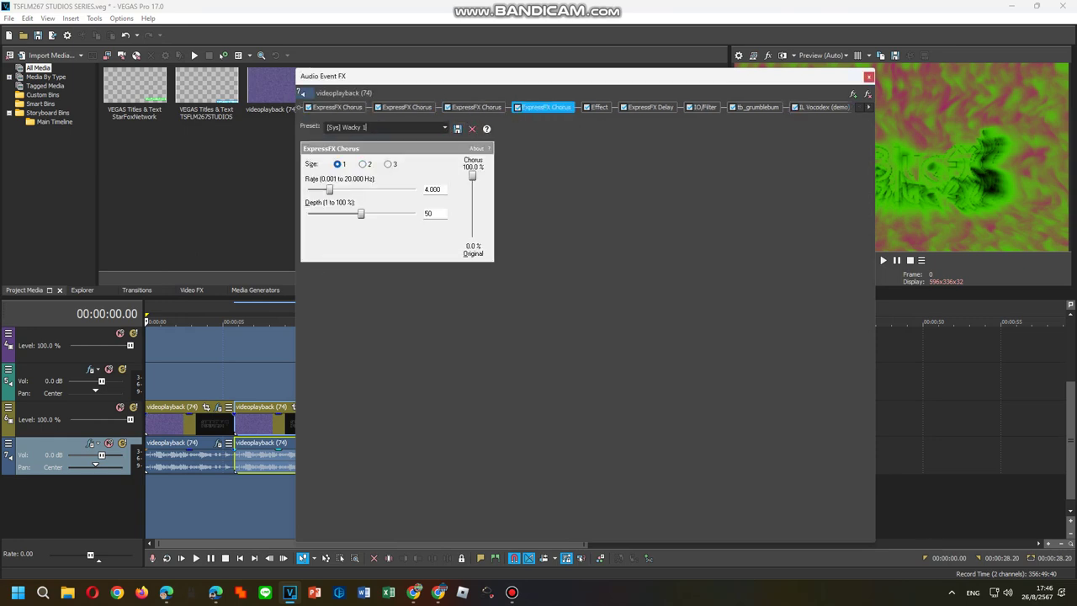
# Set the second audio clip's Orange Vocoder effect to the PHAT preset.
pyautogui.click(598, 108)
pyautogui.click(534, 128)
pyautogui.click(353, 286)
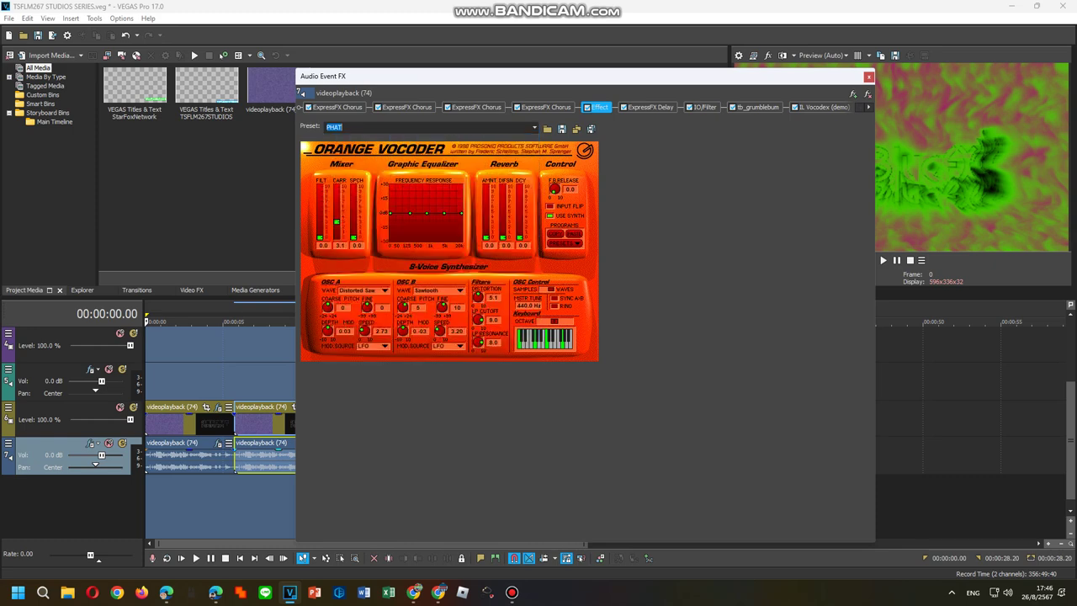
# Apply the ExpressFX Delay preset with 3.0 ms delay, 0% decay and a 50% mix to the second audio clip.
pyautogui.press('Right')
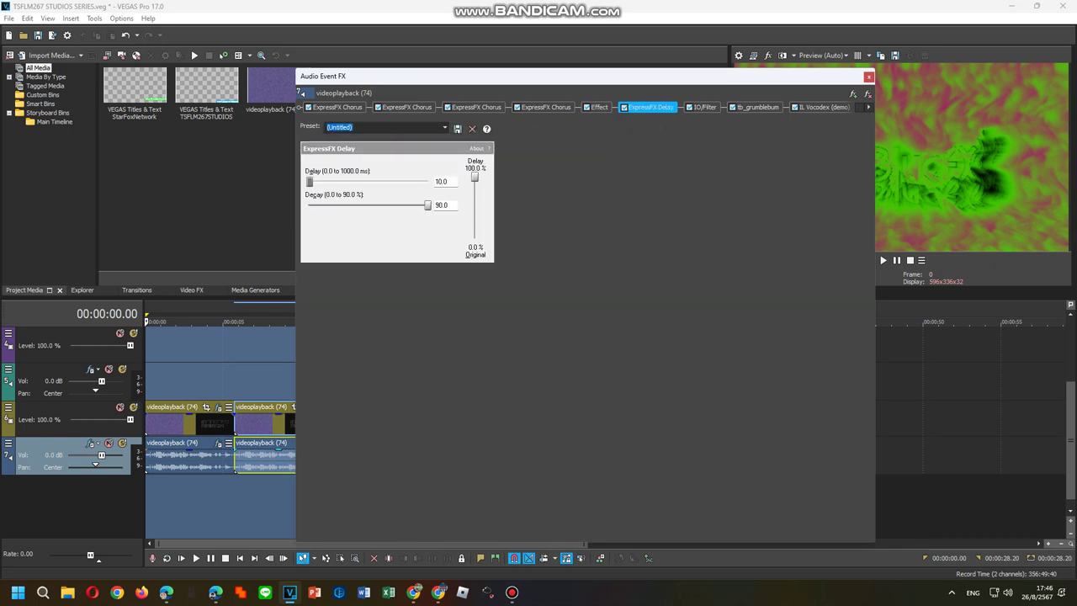
pyautogui.click(445, 128)
pyautogui.click(353, 188)
pyautogui.click(445, 128)
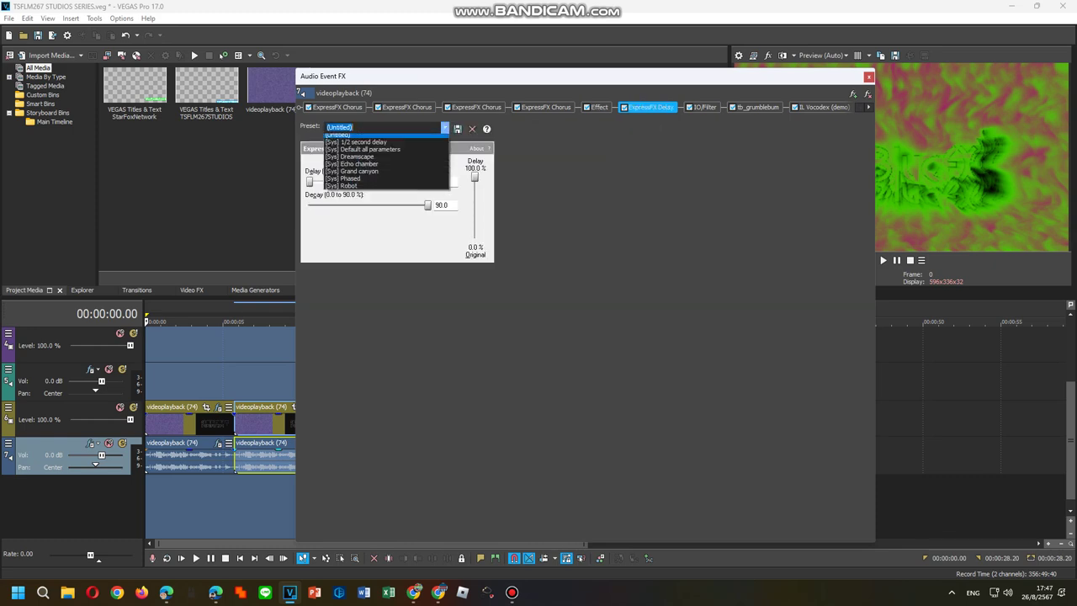
pyautogui.click(353, 181)
pyautogui.click(363, 128)
# Set the second audio clip's IO/Filter effect to the Rise and Fall preset.
pyautogui.press('Right')
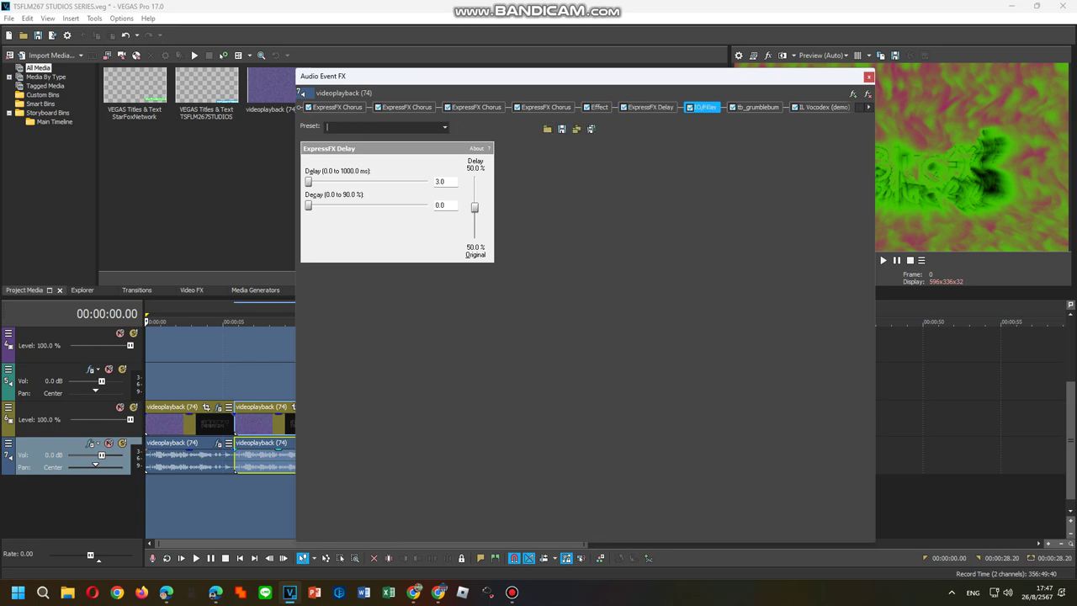
pyautogui.hotkey('alt', 'Down')
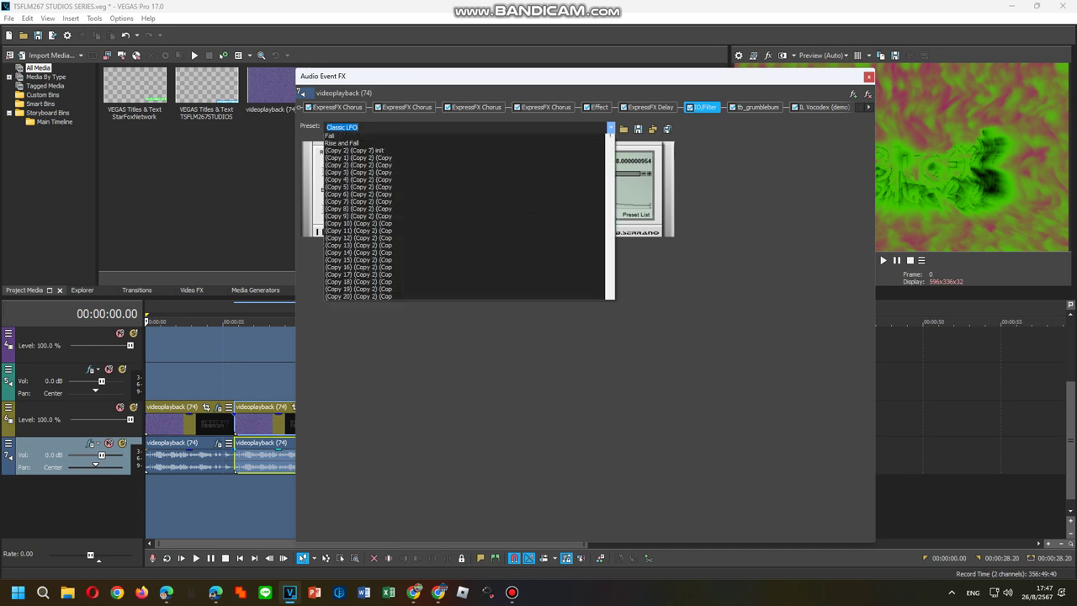
pyautogui.press('Down')
pyautogui.press('Return')
pyautogui.press('Right')
pyautogui.press('Right')
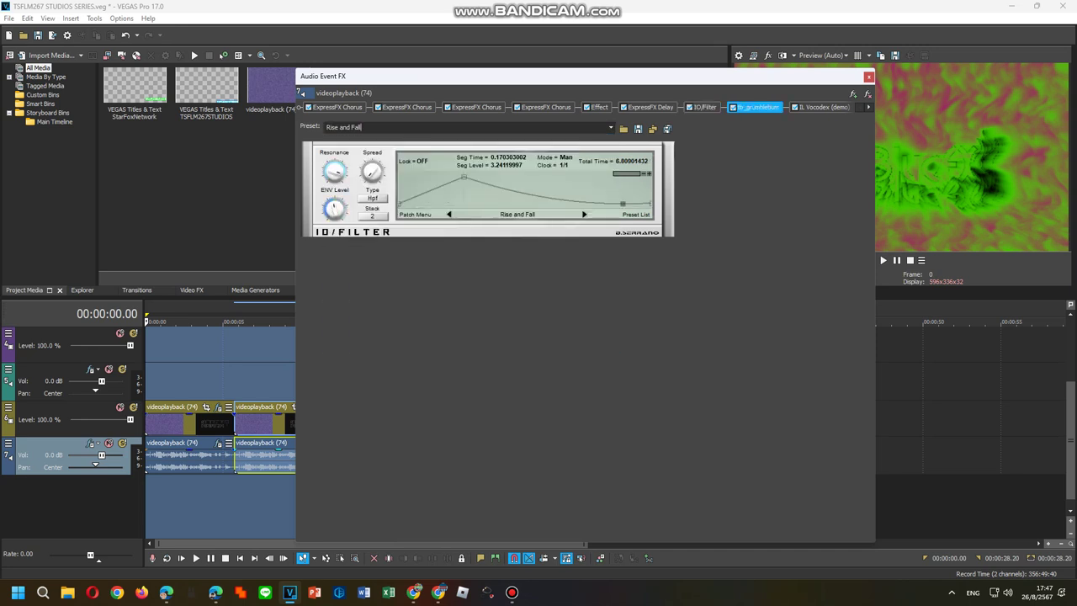
# Set the carrier synthesizer of the second audio clip's IL Vocodex effect to Phased 2 and close the effects window.
pyautogui.press('Right')
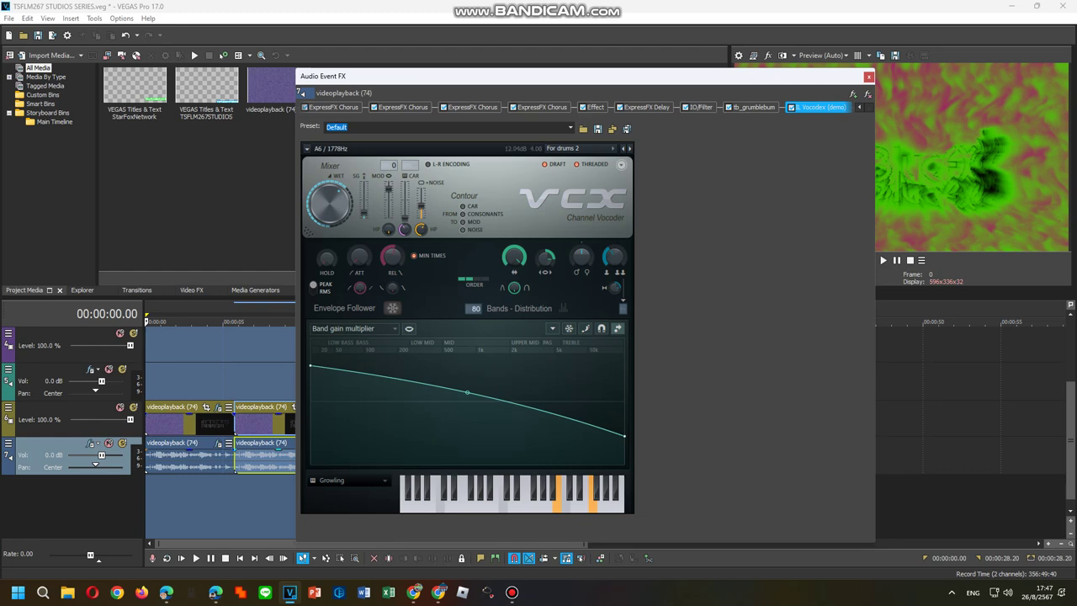
pyautogui.click(351, 480)
pyautogui.click(474, 492)
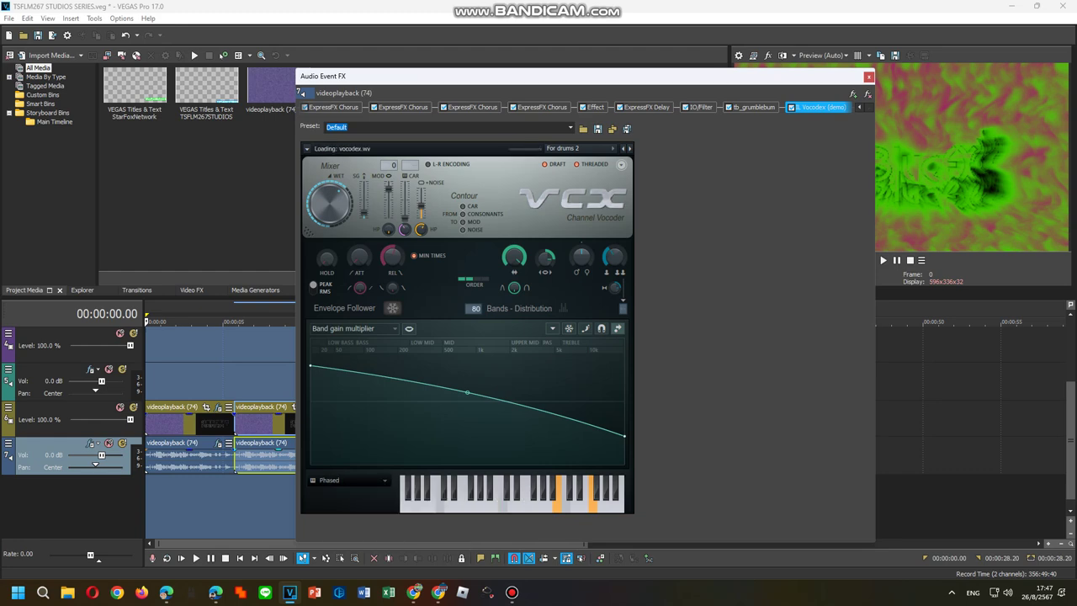
pyautogui.click(348, 480)
pyautogui.click(441, 534)
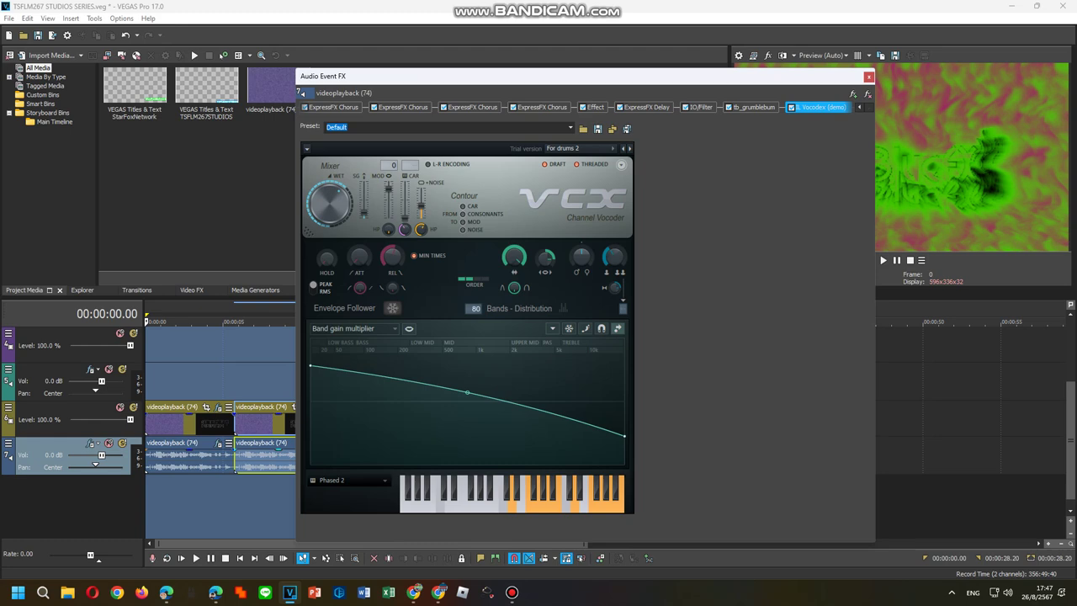
pyautogui.click(868, 76)
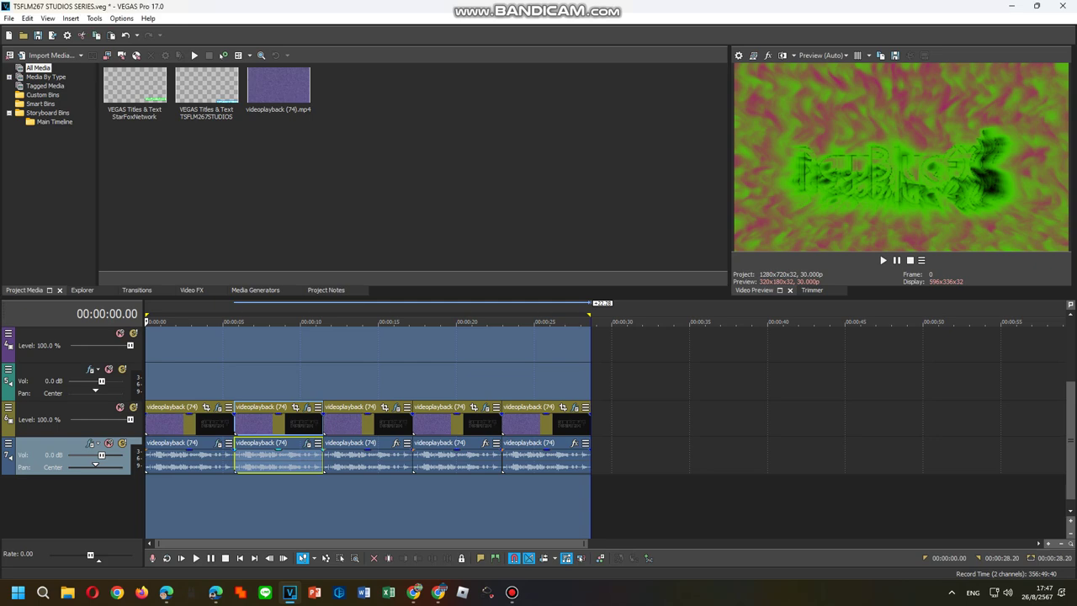
# Apply the Toneup L-P audio effects package to the third audio clip.
pyautogui.rightClick(341, 460)
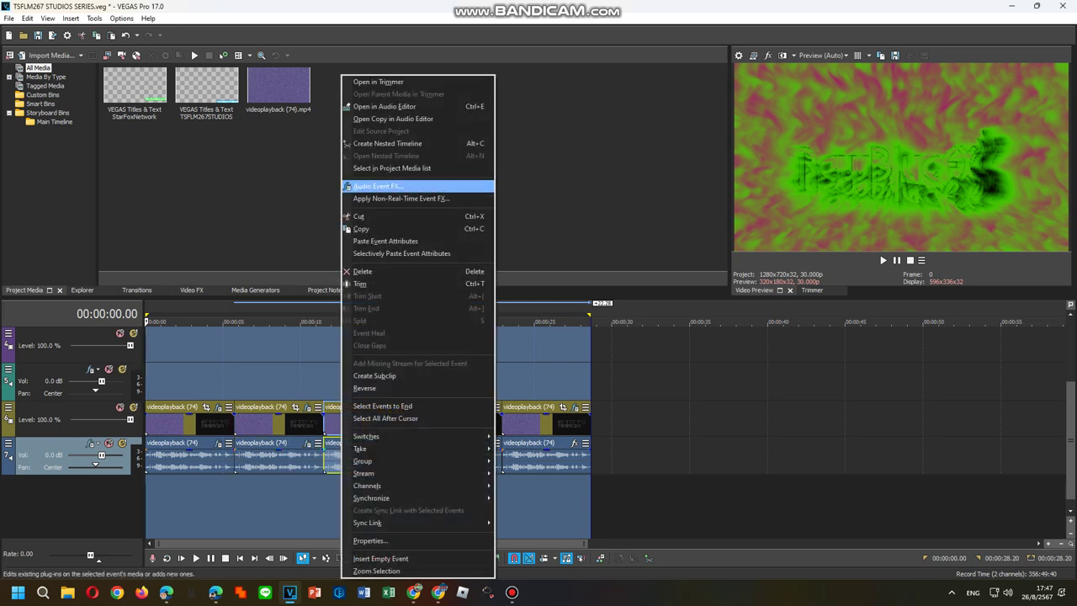
pyautogui.click(377, 186)
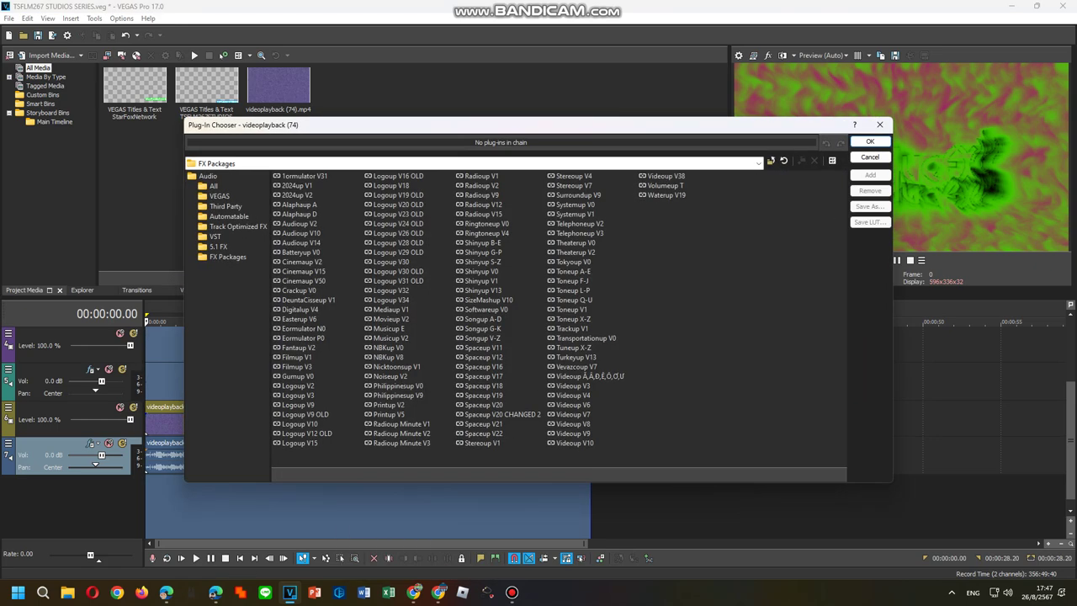
pyautogui.doubleClick(573, 291)
pyautogui.click(870, 142)
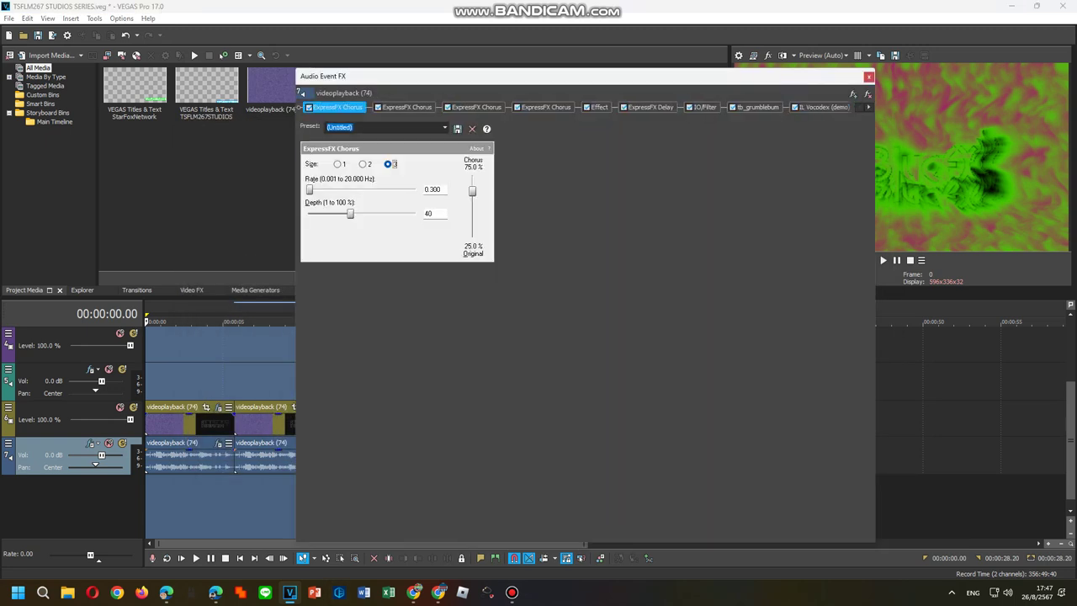
# Set the third audio clip's first ExpressFX Chorus effect to [Sys] Slow light chorus and the second one to [Sys] Wacky 2.
pyautogui.click(446, 128)
pyautogui.click(362, 187)
pyautogui.click(406, 108)
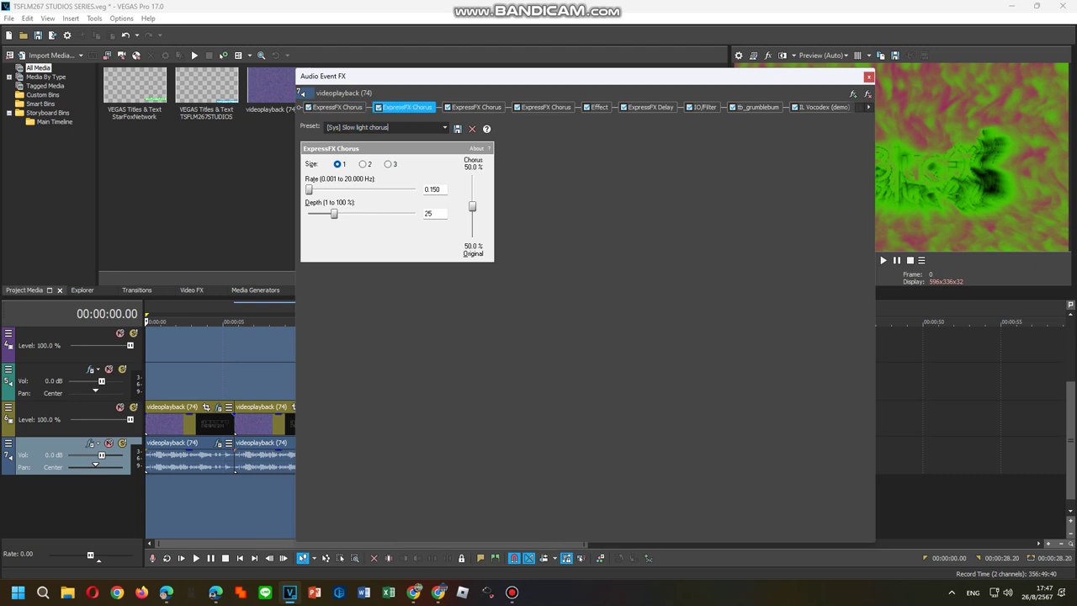
pyautogui.click(445, 128)
pyautogui.click(362, 208)
pyautogui.click(476, 107)
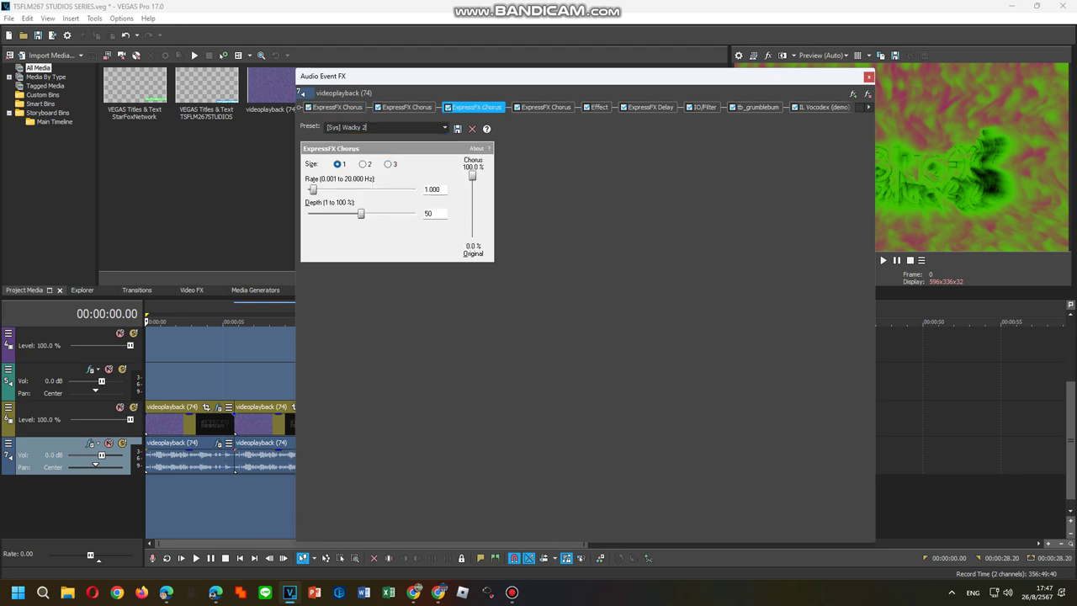
pyautogui.click(445, 128)
pyautogui.click(362, 269)
# Set the third audio clip's Orange Vocoder effect to the 1000 FLUTES preset.
pyautogui.click(599, 108)
pyautogui.click(534, 128)
pyautogui.click(362, 270)
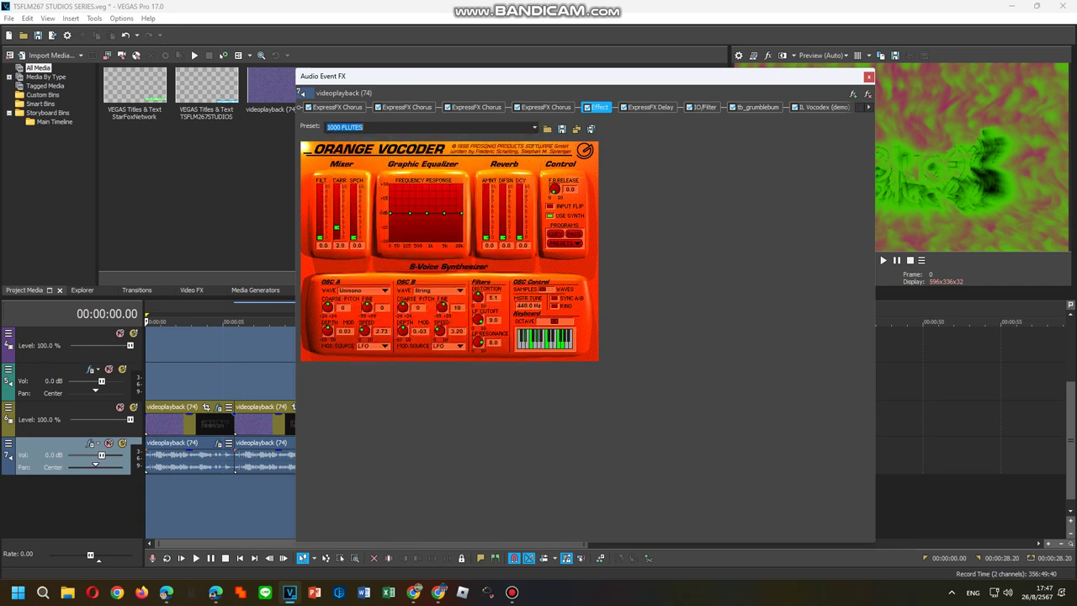
# Apply the ExpressFX Delay preset with 250.0 ms delay, 0% decay and a 50% mix to the third audio clip.
pyautogui.click(650, 108)
pyautogui.click(444, 127)
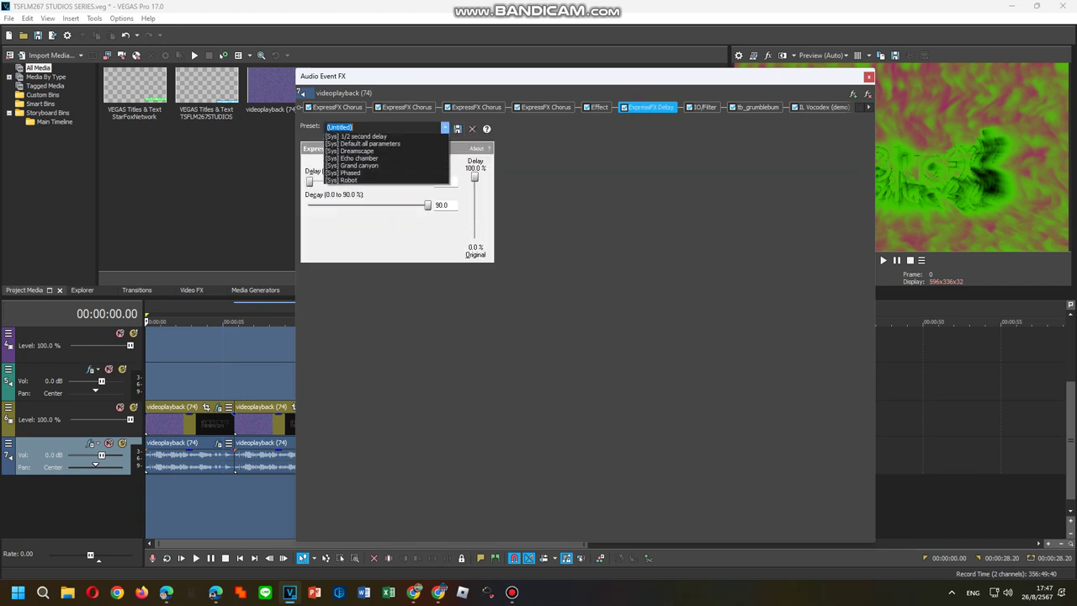
pyautogui.click(362, 138)
# Set the third audio clip's IO/Filter effect to the Square preset.
pyautogui.click(705, 108)
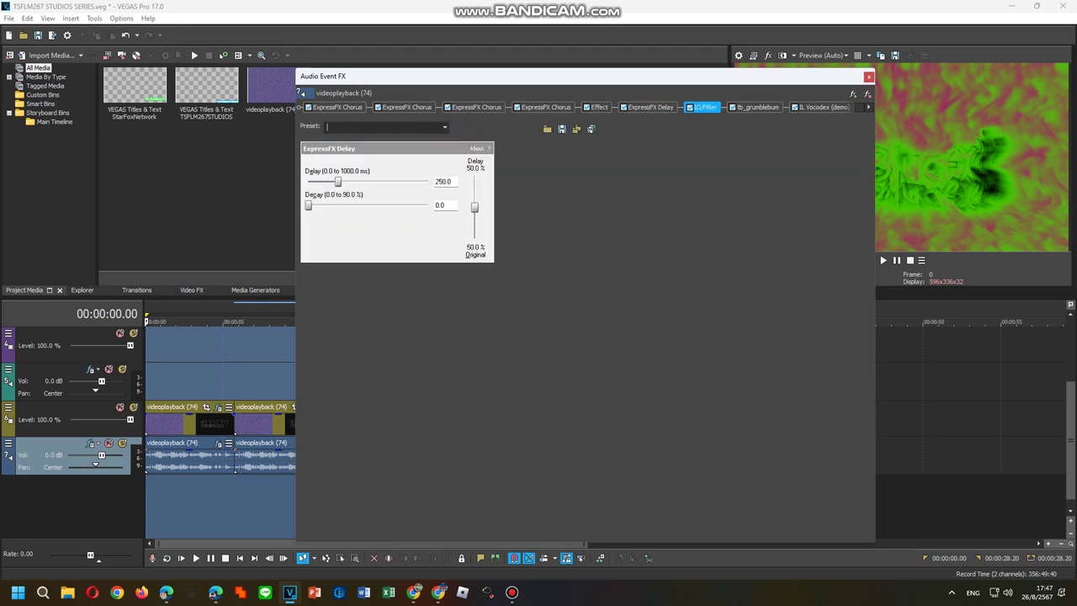
pyautogui.click(611, 128)
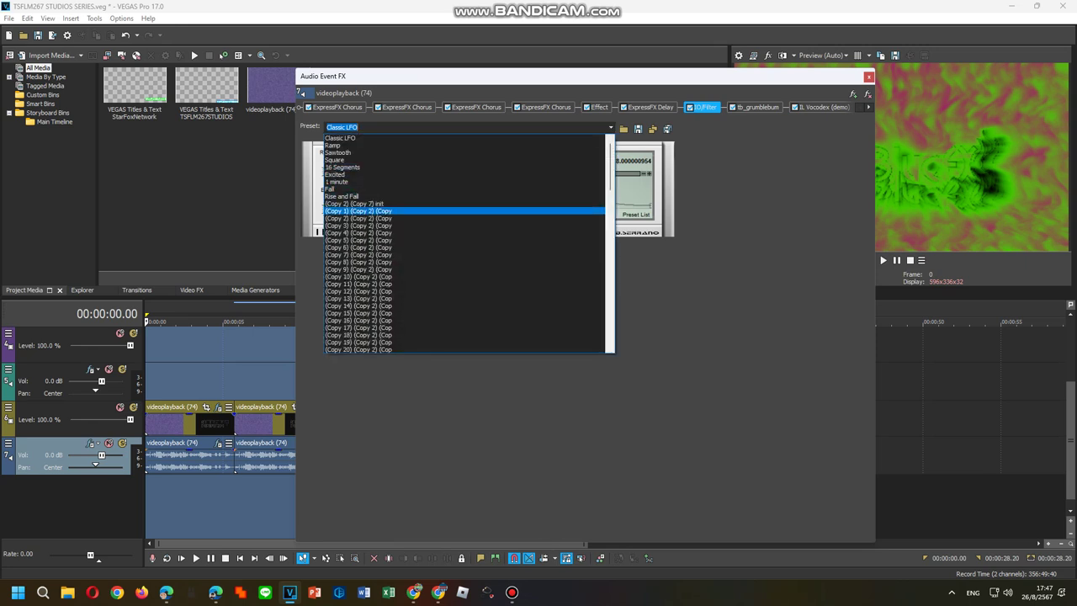
pyautogui.click(472, 219)
pyautogui.click(611, 128)
pyautogui.click(336, 159)
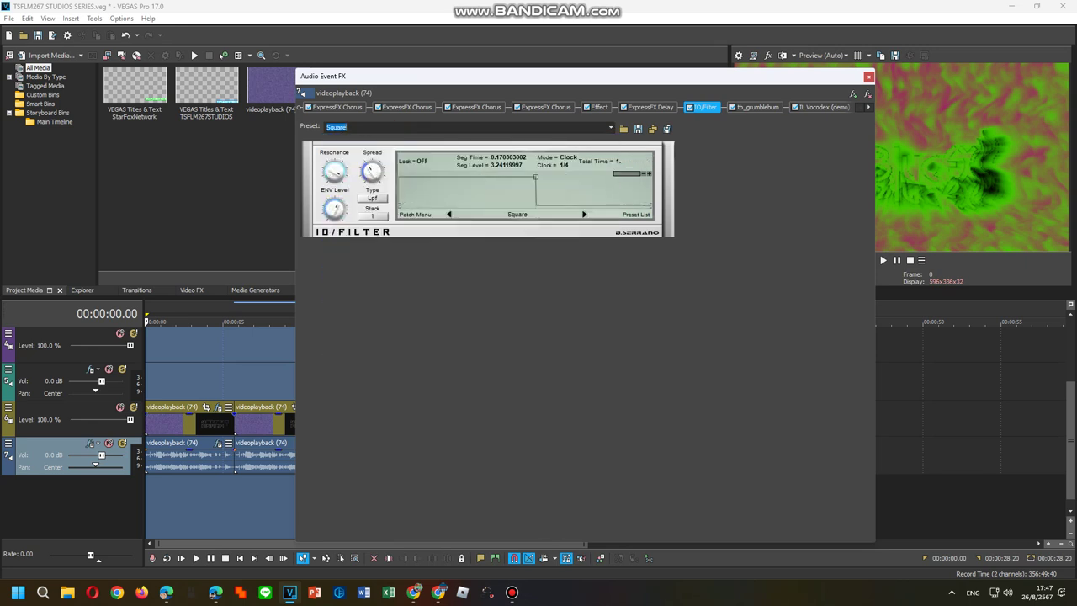
# Set the third audio clip's IL Vocodex effect to the Clearer preset with the Saw carrier and close the effects window.
pyautogui.click(757, 108)
pyautogui.click(823, 107)
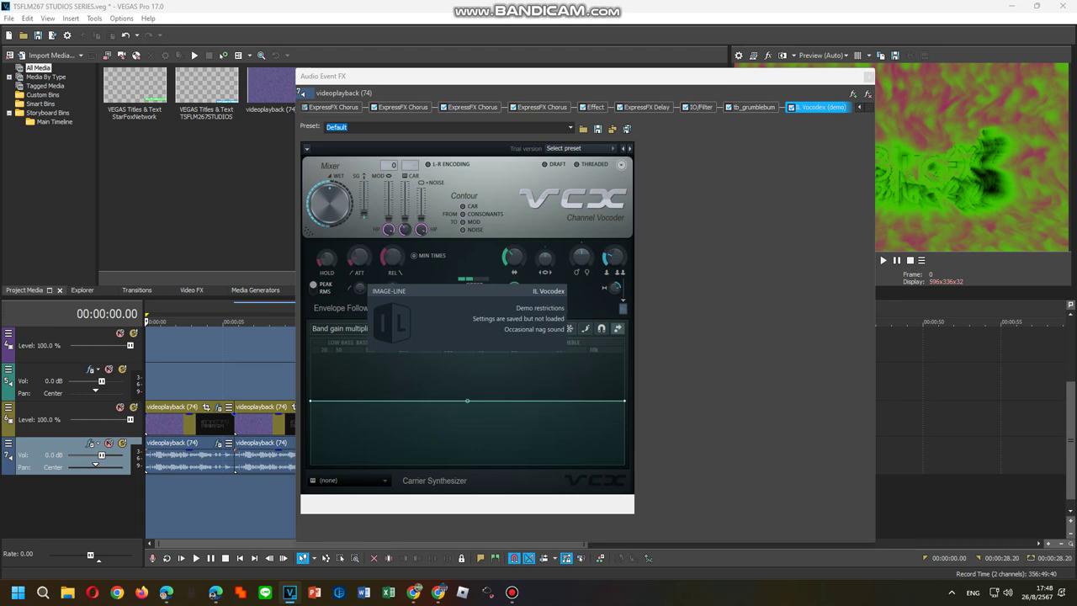
pyautogui.click(559, 149)
pyautogui.click(551, 255)
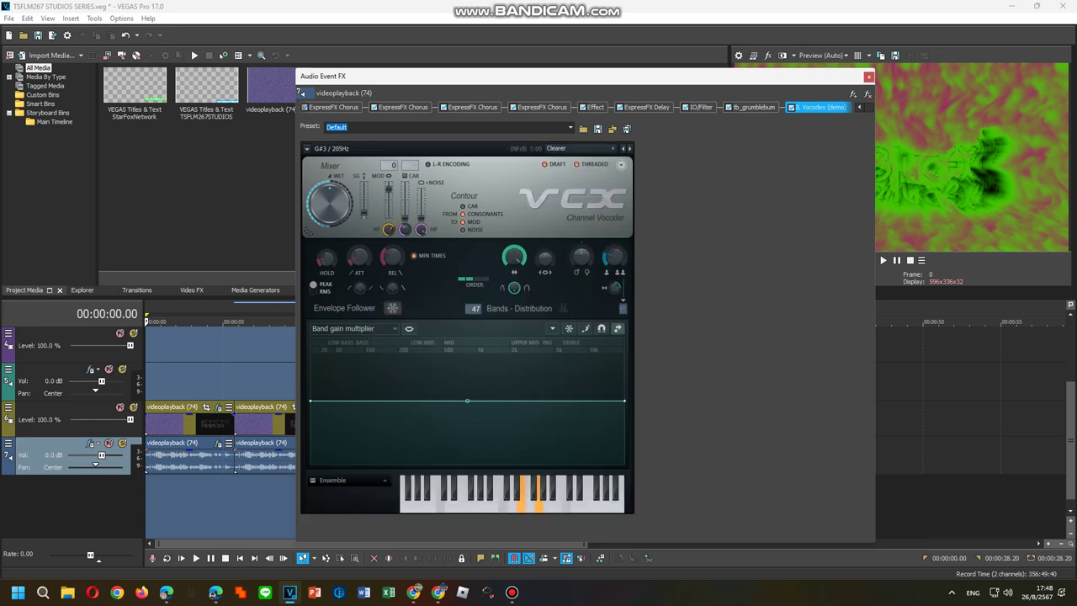
pyautogui.click(349, 481)
pyautogui.click(511, 500)
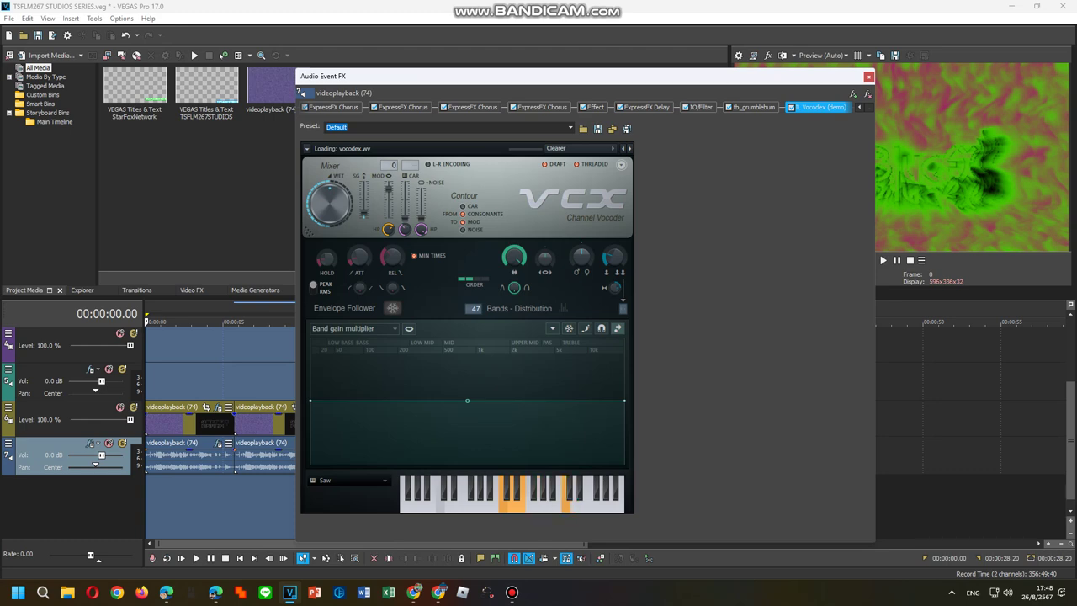
pyautogui.click(869, 76)
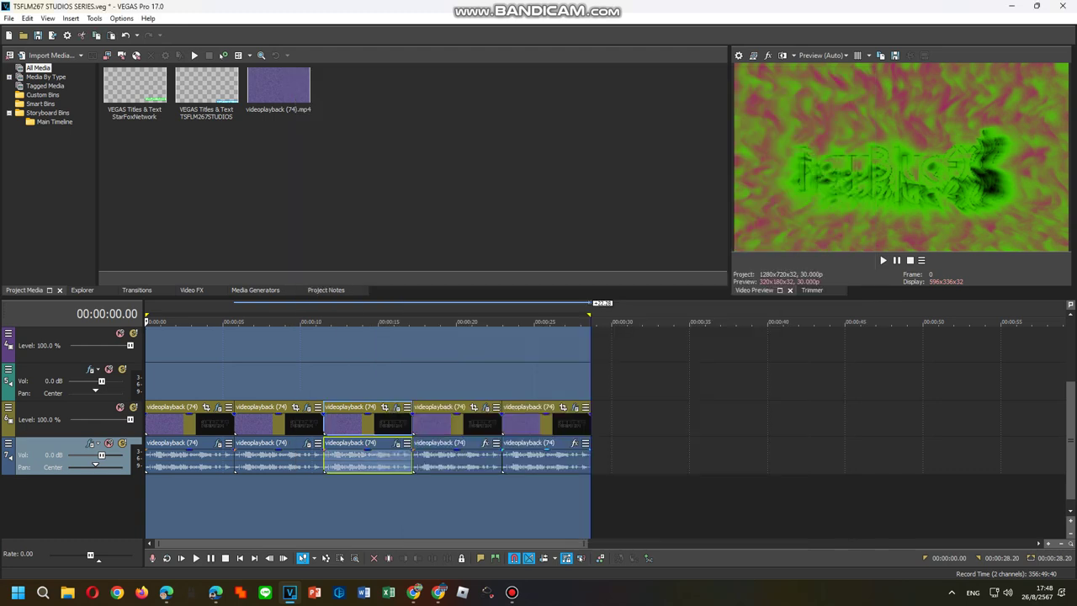
# Apply the Toneup L-P audio effects package to the fourth audio clip.
pyautogui.rightClick(475, 460)
pyautogui.click(530, 187)
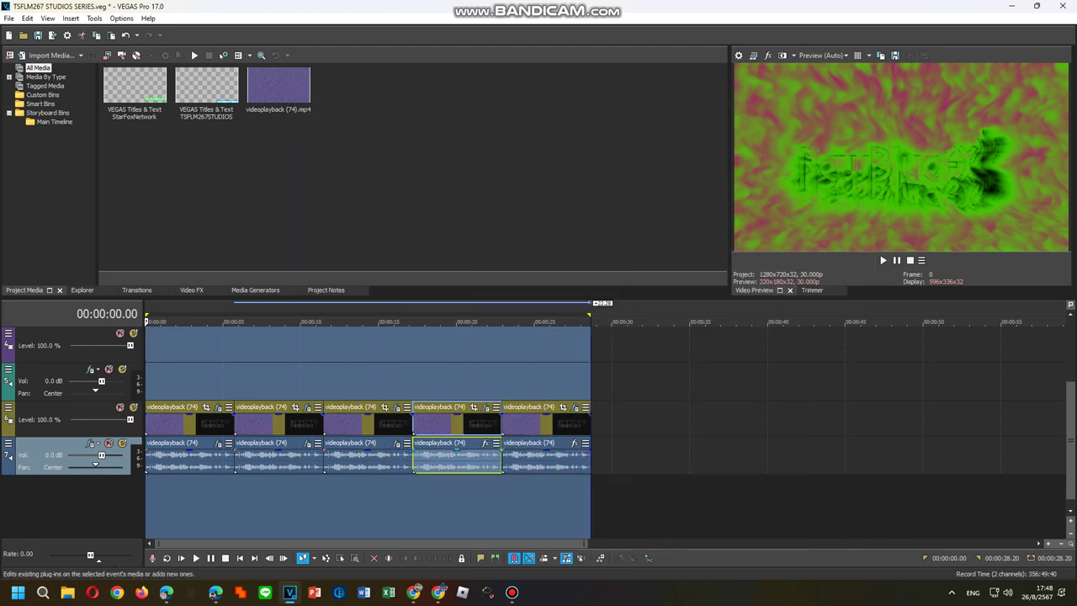
pyautogui.click(485, 442)
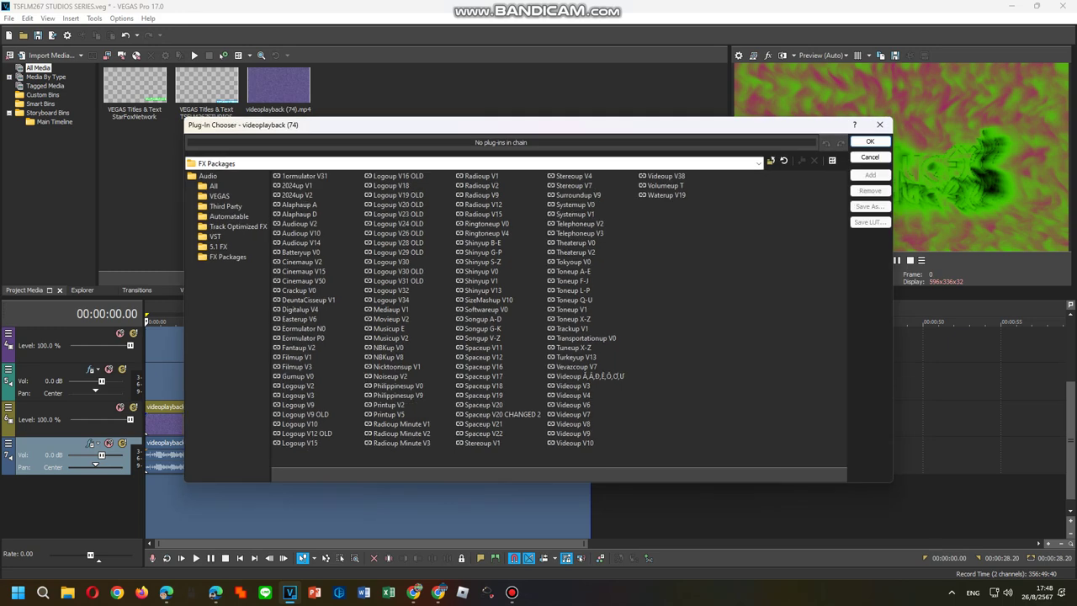
pyautogui.doubleClick(573, 290)
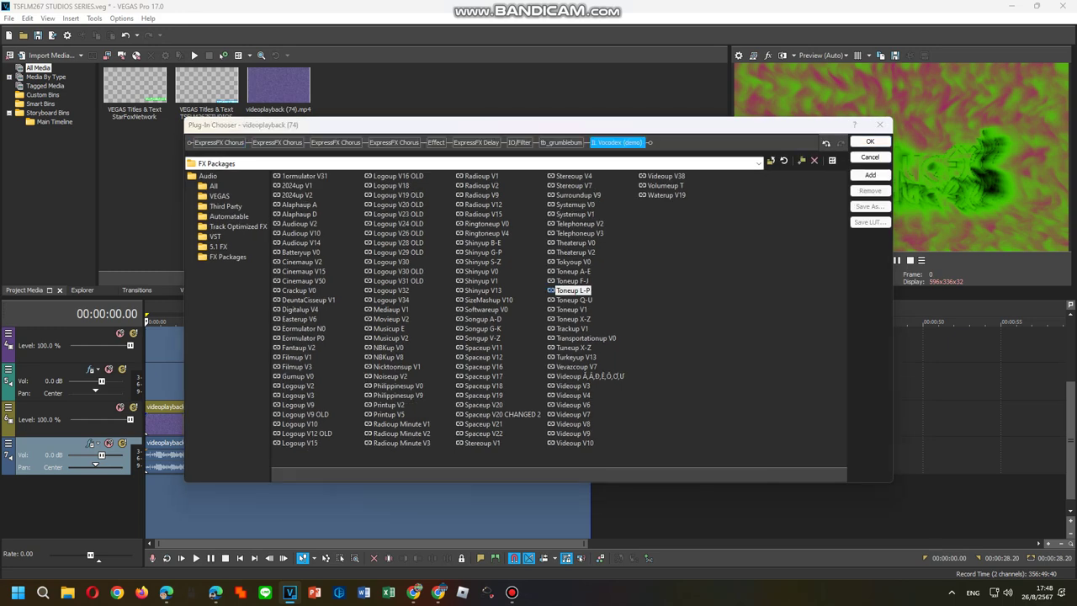
pyautogui.click(870, 142)
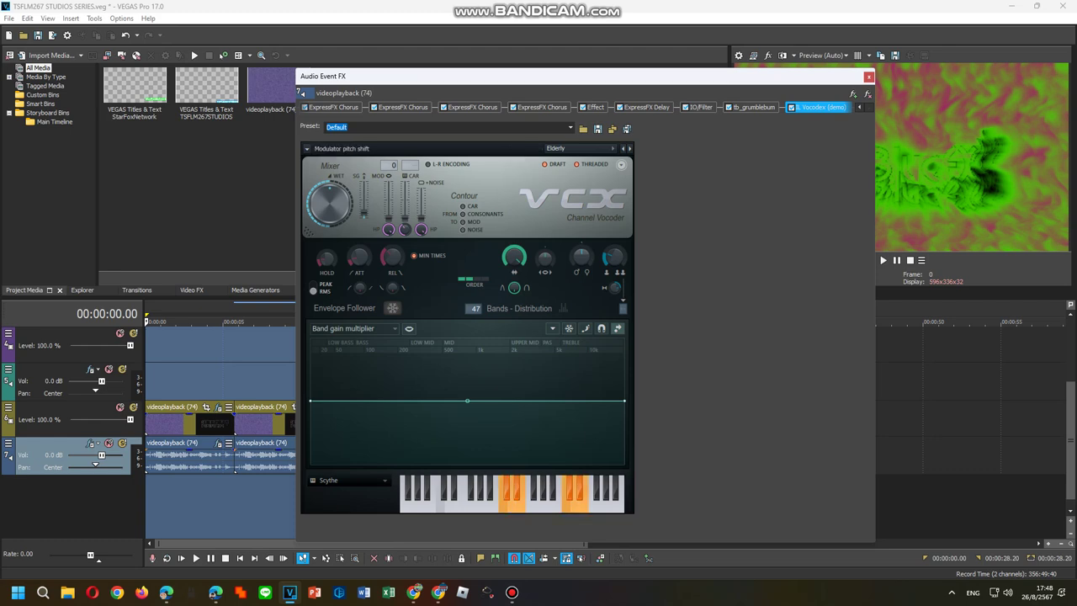
# Try several Orange Vocoder presets on the fourth audio clip and settle on ROTATING ROBOT.
pyautogui.click(595, 108)
pyautogui.click(534, 128)
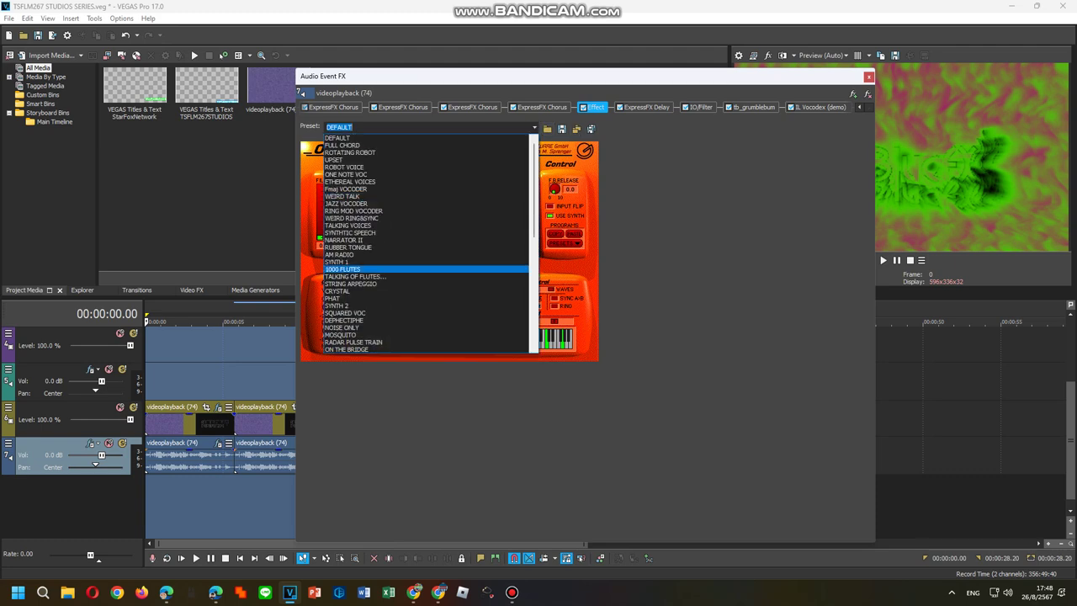
pyautogui.click(433, 268)
pyautogui.click(535, 128)
pyautogui.click(433, 312)
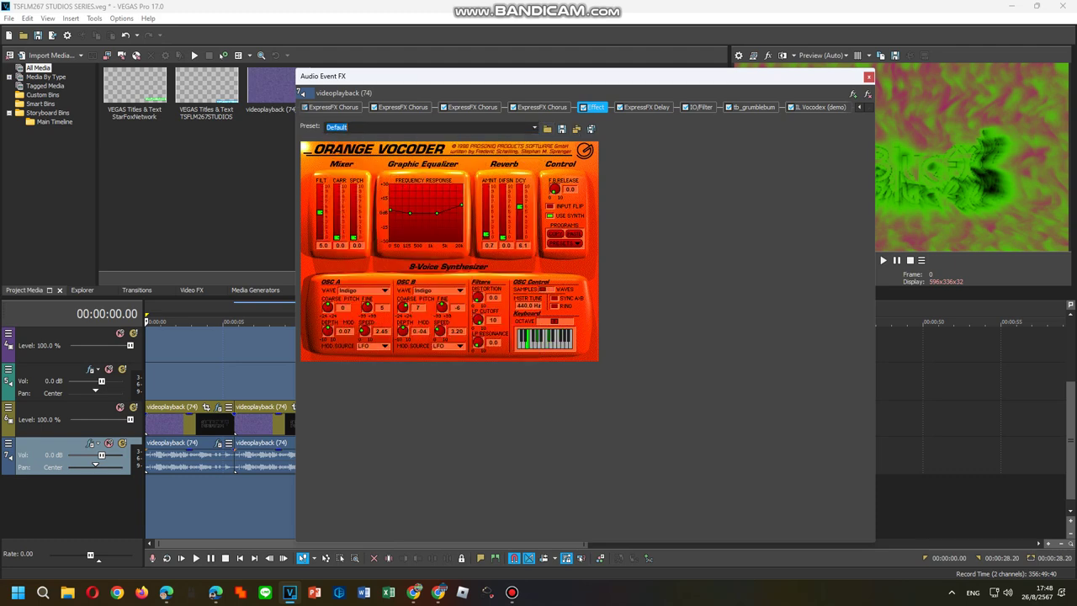
pyautogui.click(535, 128)
pyautogui.click(349, 152)
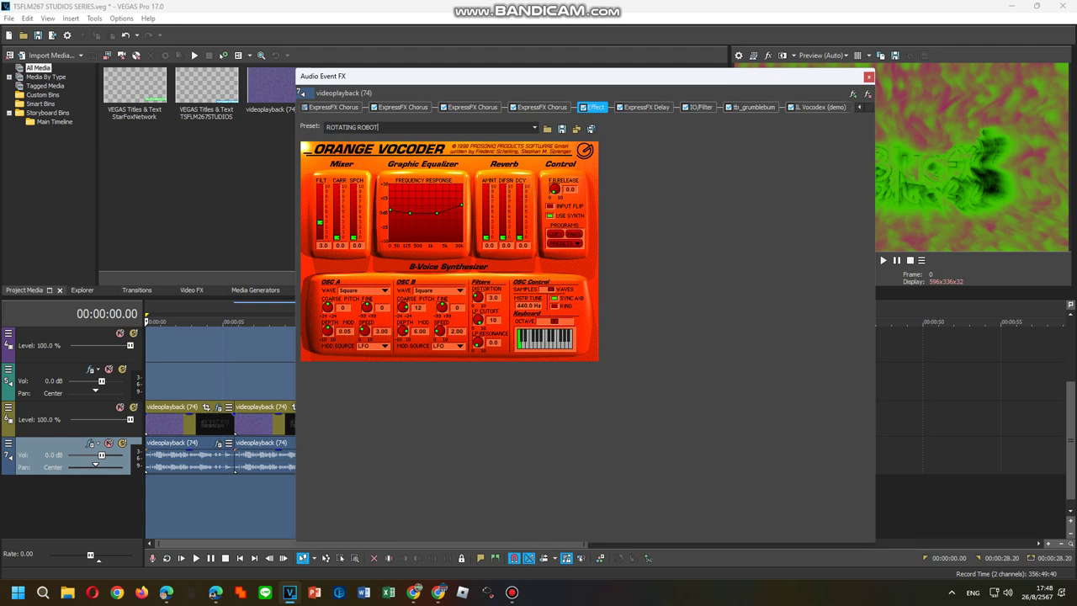
# Set the fourth audio clip's ExpressFX Delay effect to the [Sys] Robot preset, check its IL Vocodex effect and close the effects window.
pyautogui.click(646, 108)
pyautogui.click(457, 129)
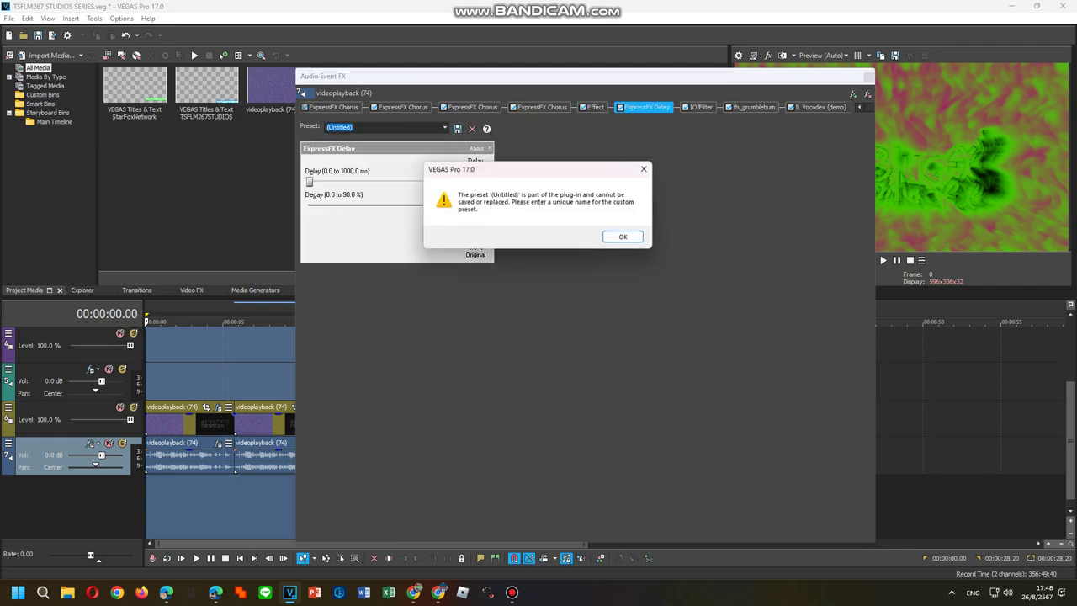
pyautogui.click(646, 169)
pyautogui.click(445, 128)
pyautogui.click(354, 175)
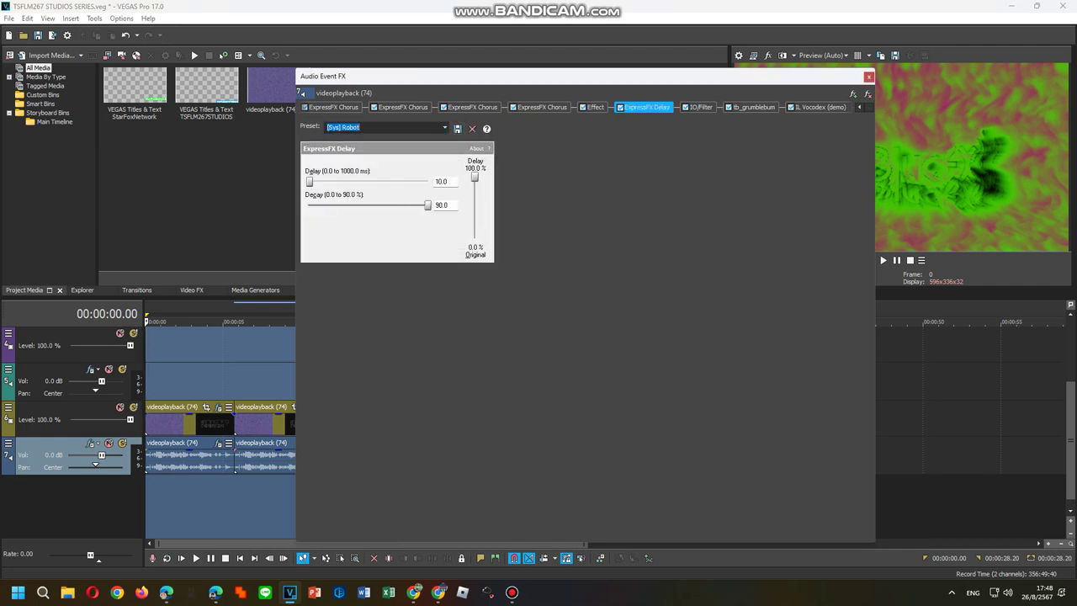
pyautogui.click(821, 107)
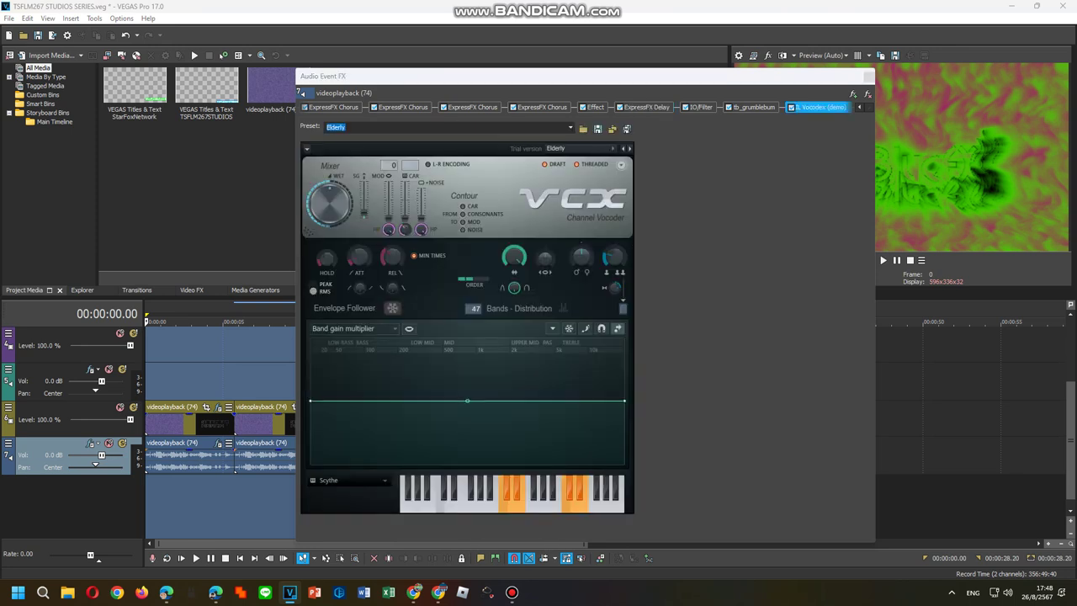
pyautogui.click(868, 76)
# Apply the Toneup L-P audio effects package to the fifth audio clip.
pyautogui.rightClick(583, 459)
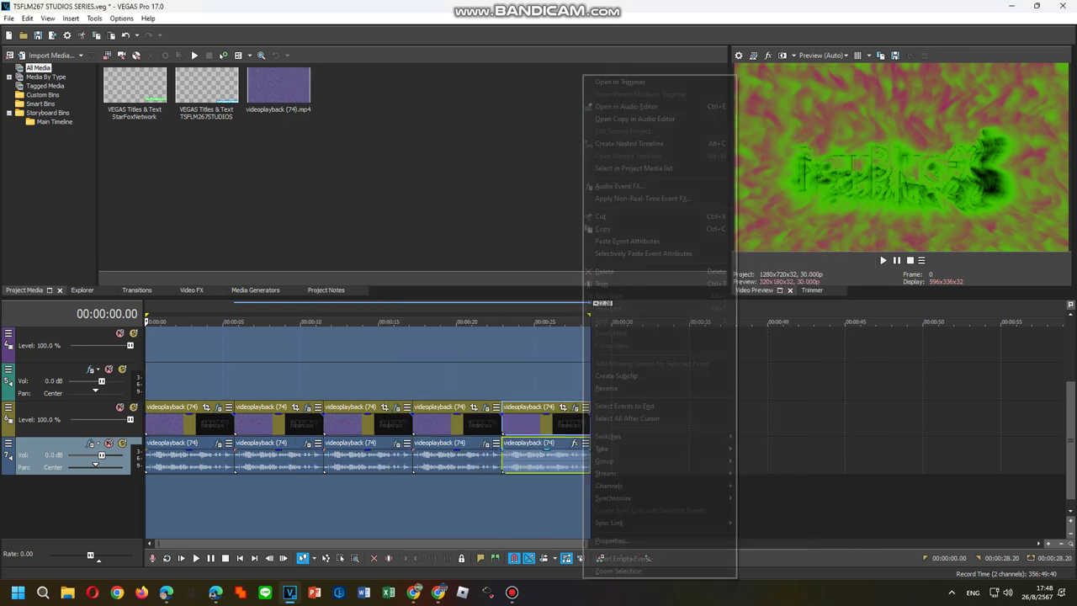
pyautogui.click(627, 186)
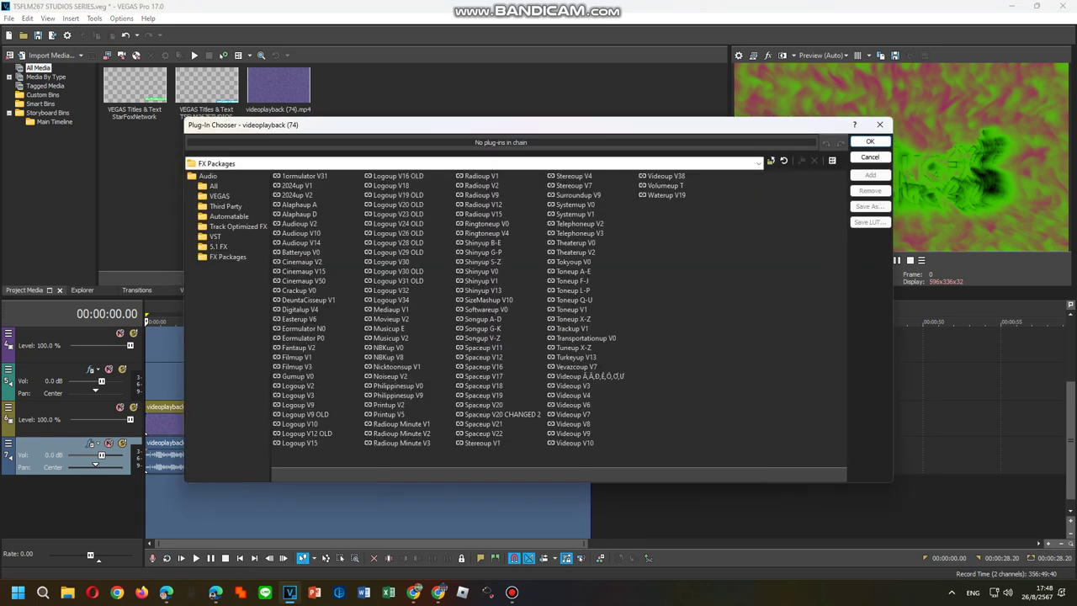
pyautogui.doubleClick(574, 290)
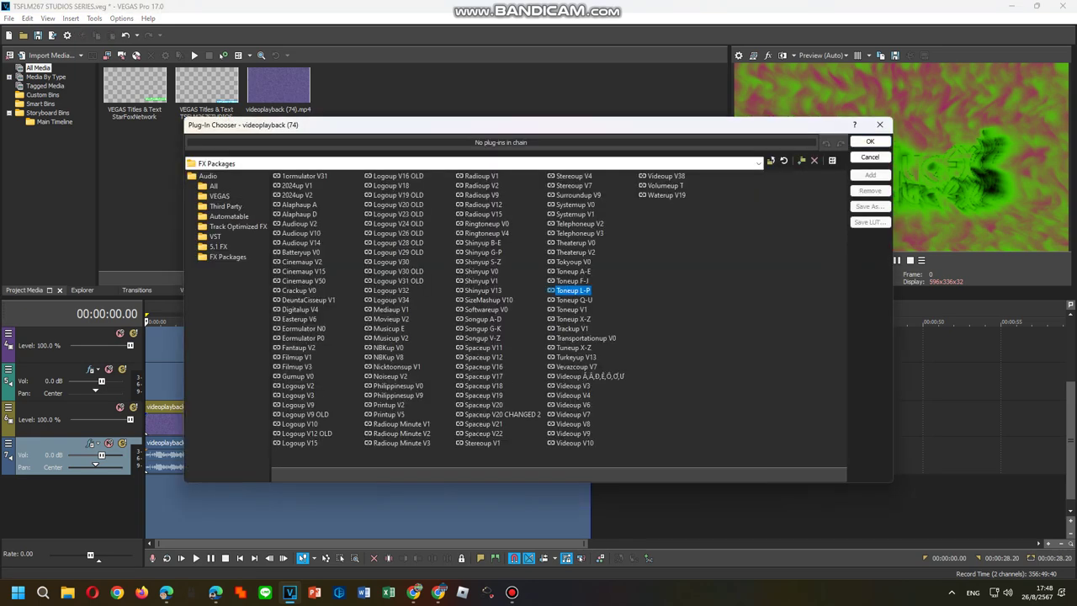
pyautogui.click(870, 141)
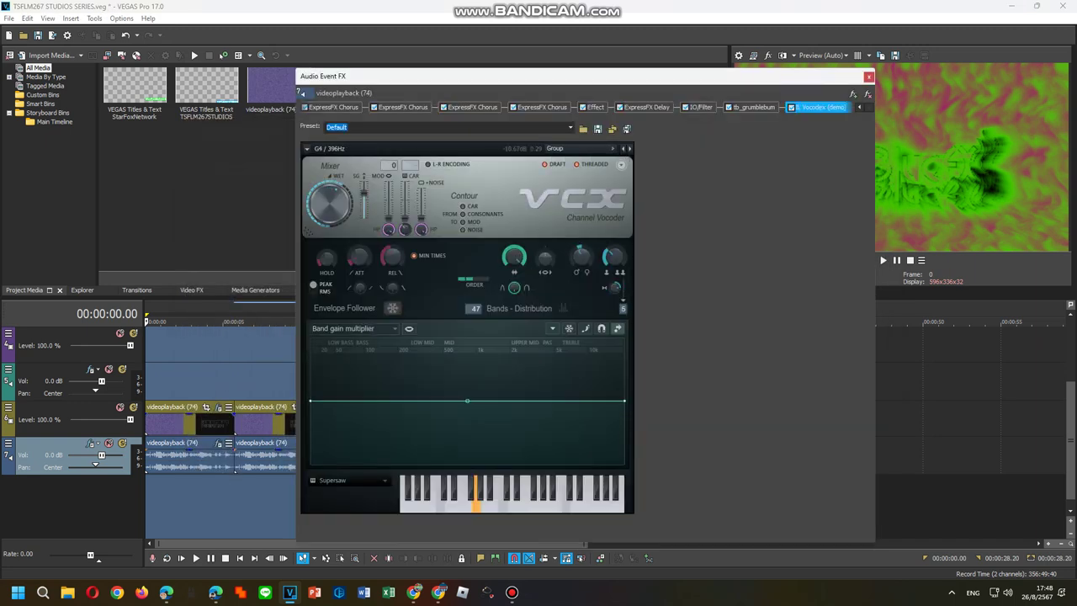
# Set the fifth audio clip's IL Vocodex synth sound to Power and its third ExpressFX Chorus effect to the [Sys] Wacky 2 preset.
pyautogui.click(352, 480)
pyautogui.click(468, 503)
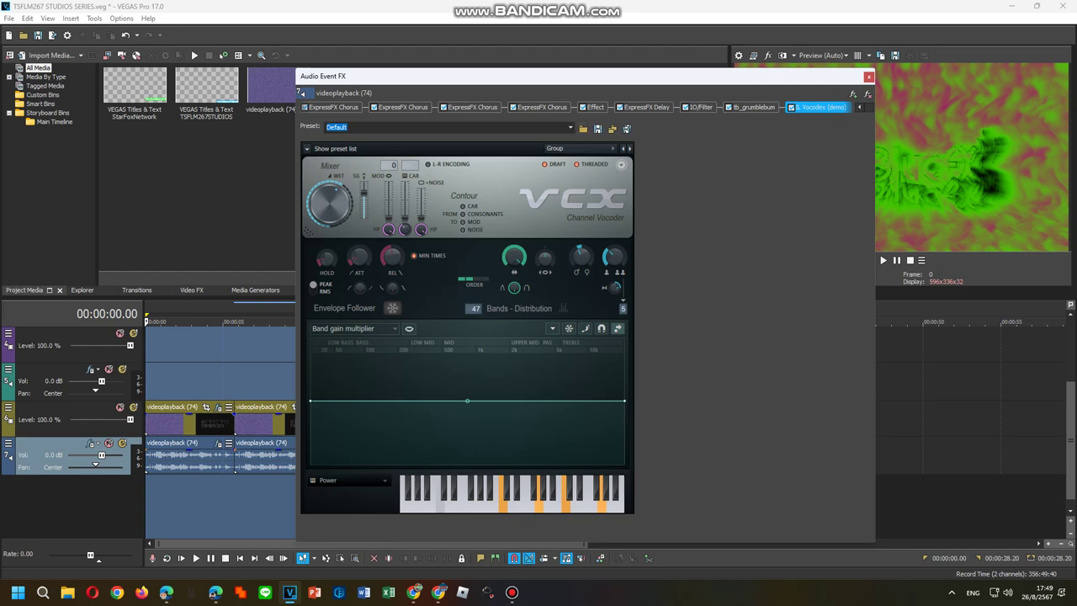
pyautogui.click(472, 106)
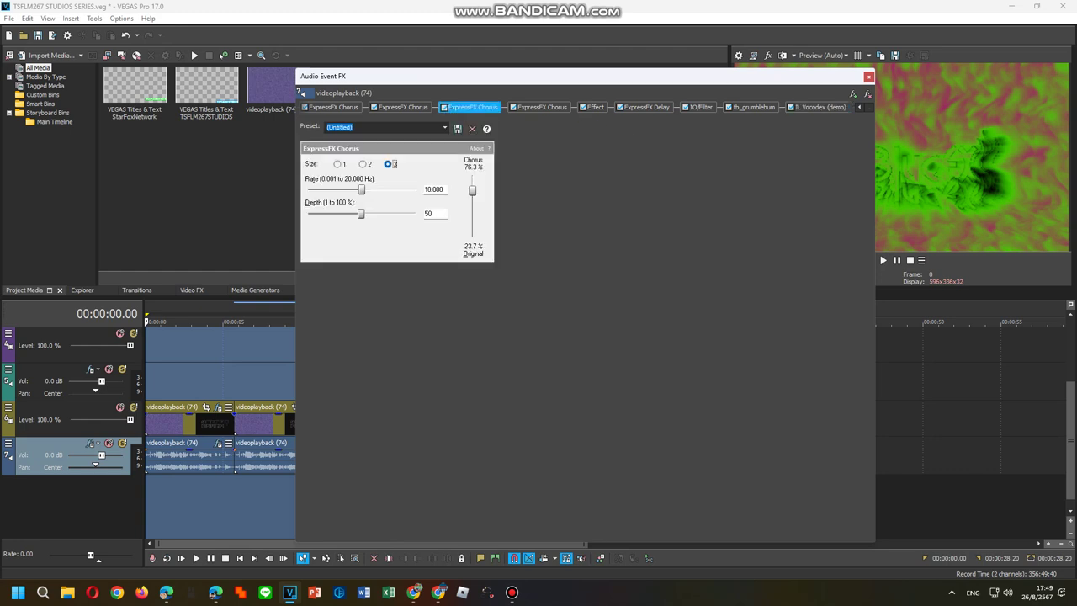
pyautogui.click(445, 127)
pyautogui.click(386, 210)
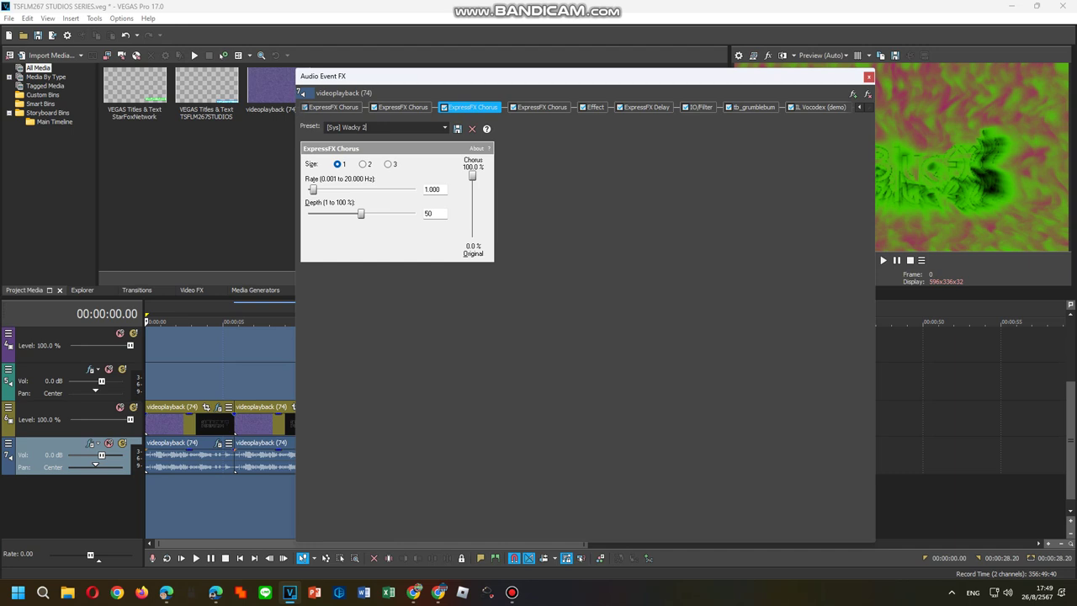
# Set the fifth audio clip's Orange Vocoder effect to the ETHEREAL VOICES preset.
pyautogui.click(595, 107)
pyautogui.click(535, 128)
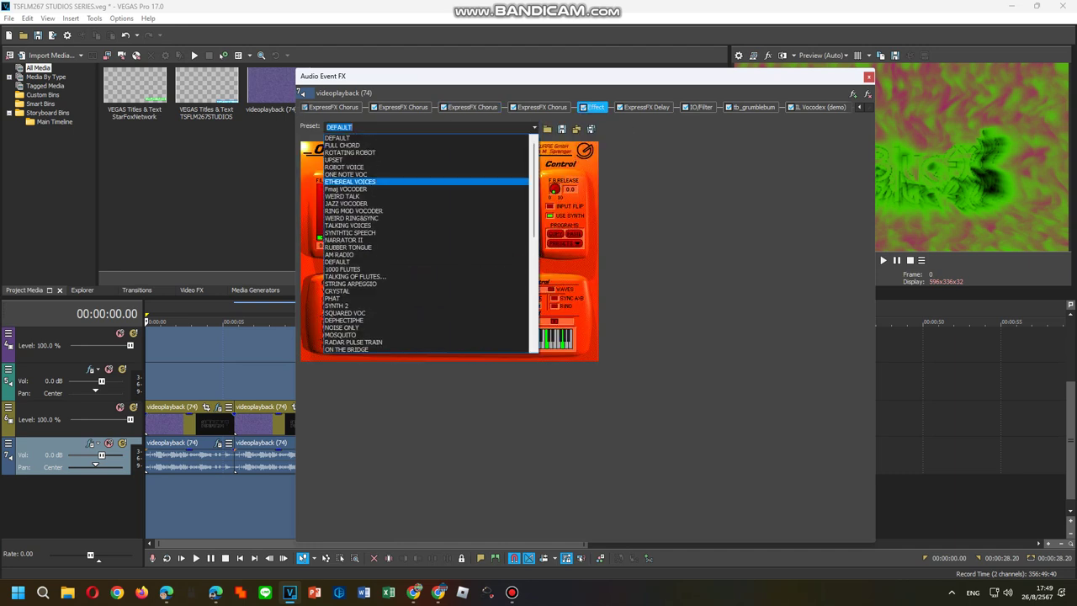
pyautogui.click(395, 182)
# Set the fifth audio clip's ExpressFX Delay effect to the [Sys] Echo chamber preset and close the effects window.
pyautogui.click(646, 107)
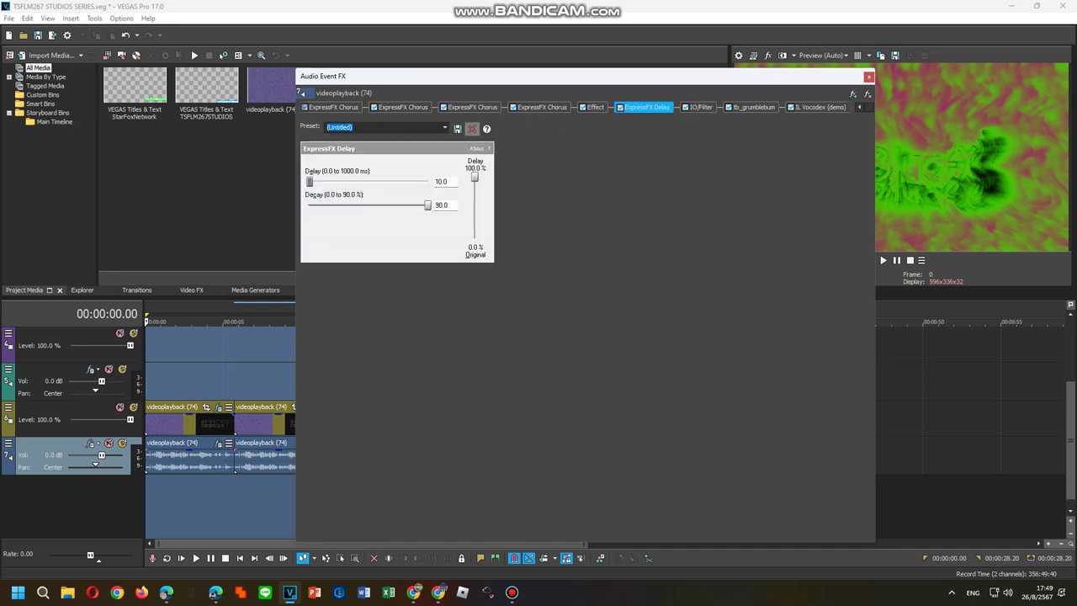
pyautogui.click(445, 128)
pyautogui.click(445, 127)
pyautogui.click(445, 128)
pyautogui.click(370, 154)
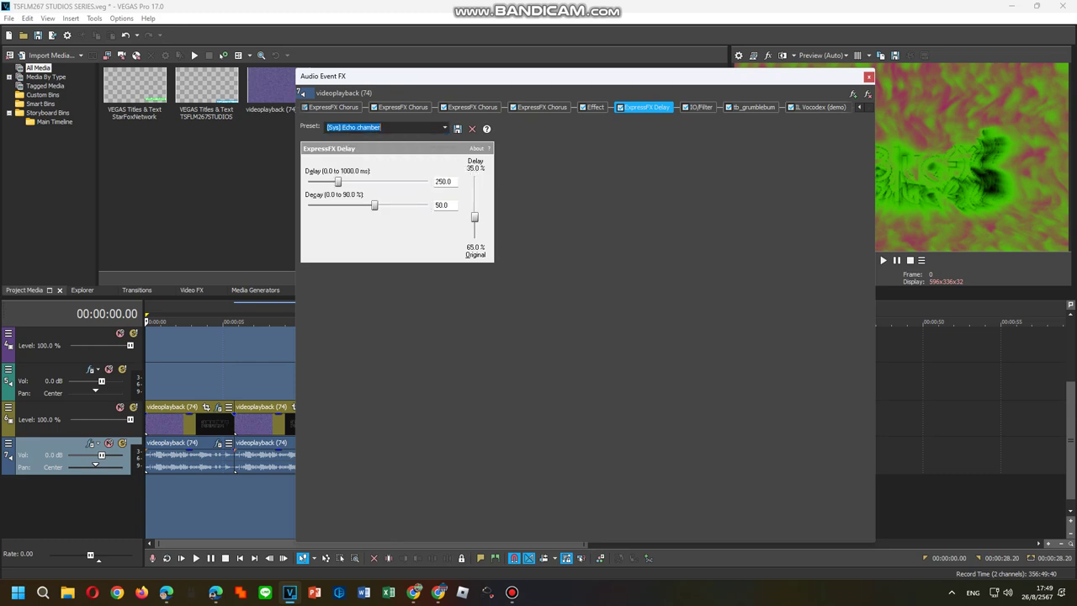
pyautogui.click(868, 77)
# Play the timeline from the start to review all five clips with their video and audio effects.
pyautogui.doubleClick(525, 382)
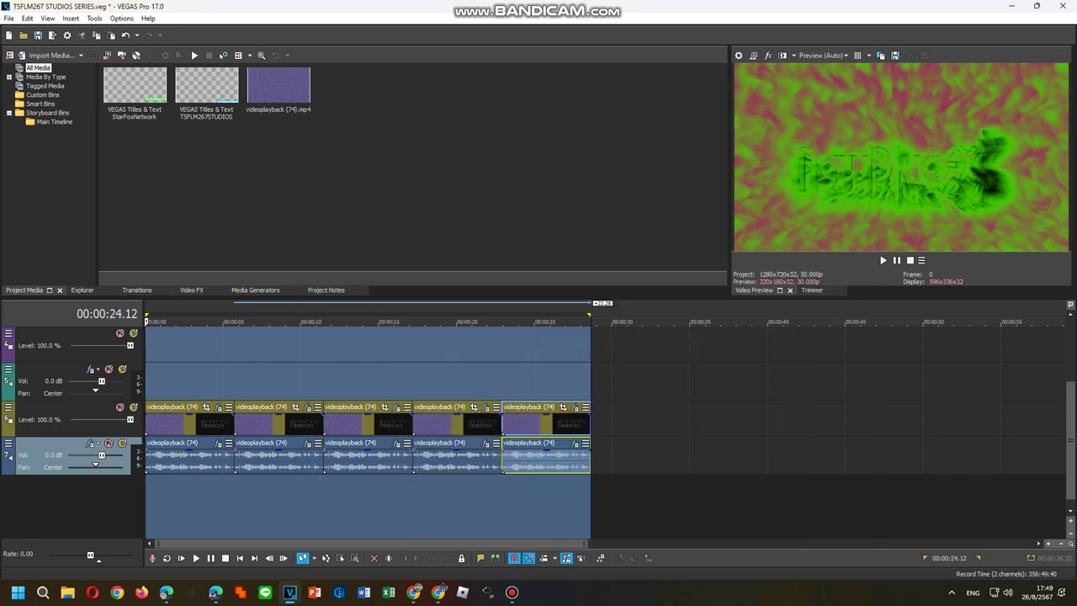
pyautogui.press('space')
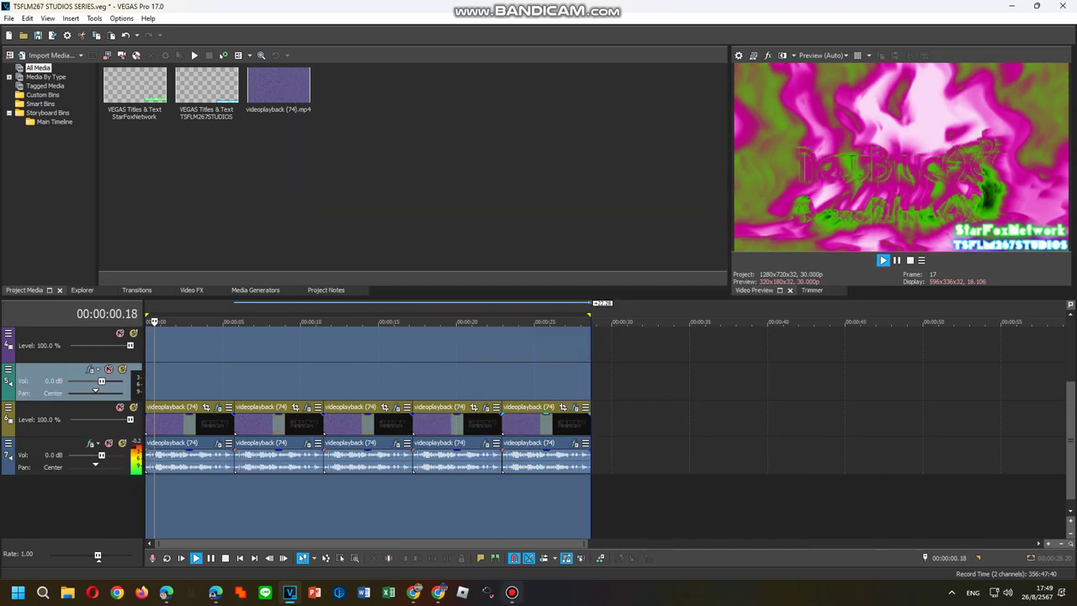
pyautogui.moveTo(511, 591)
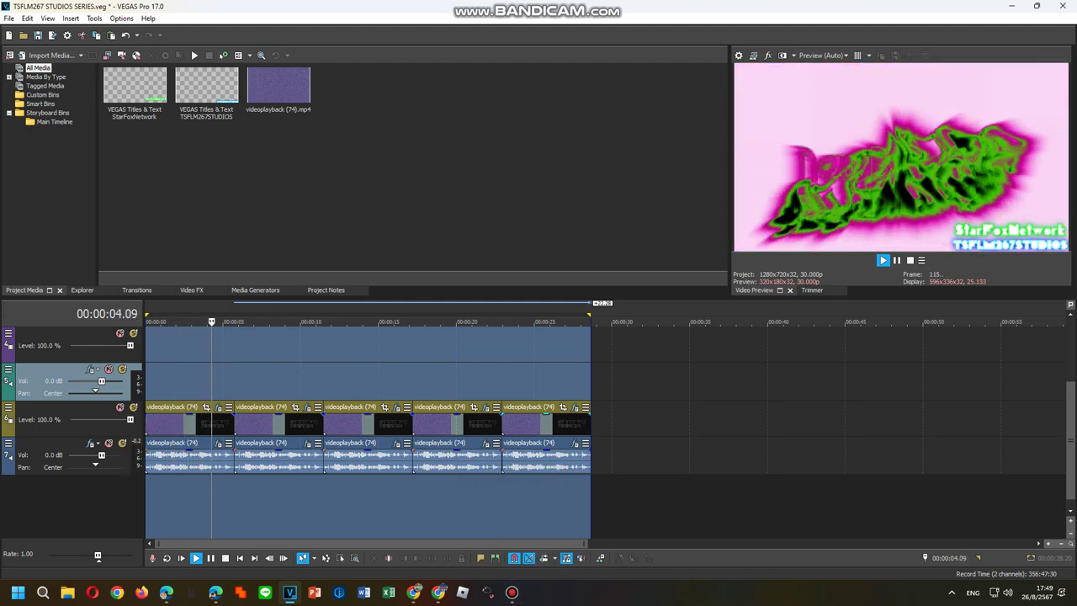
pyautogui.press('space')
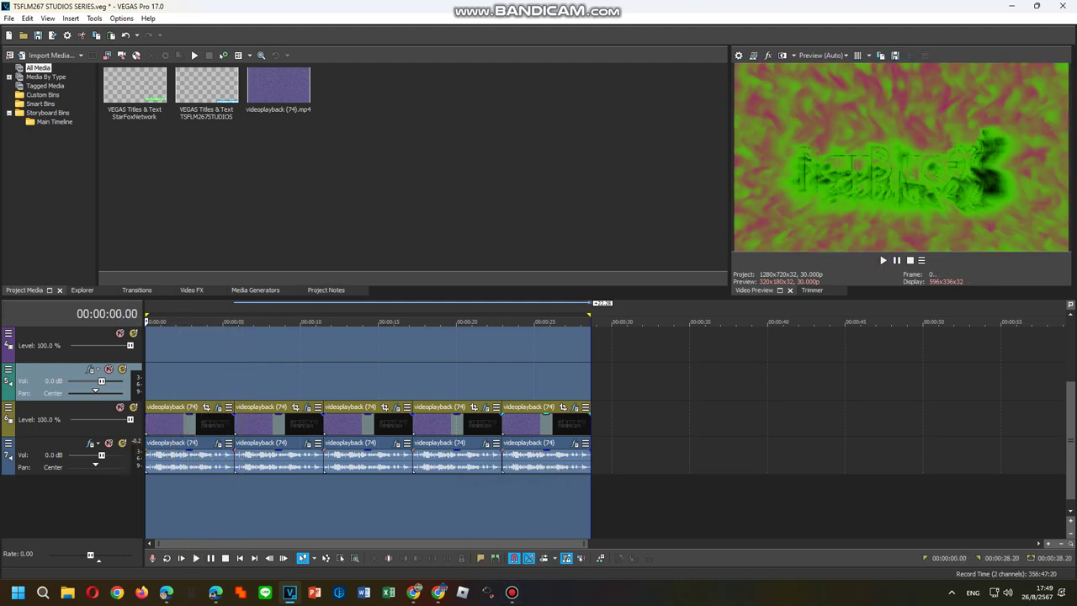
pyautogui.press('space')
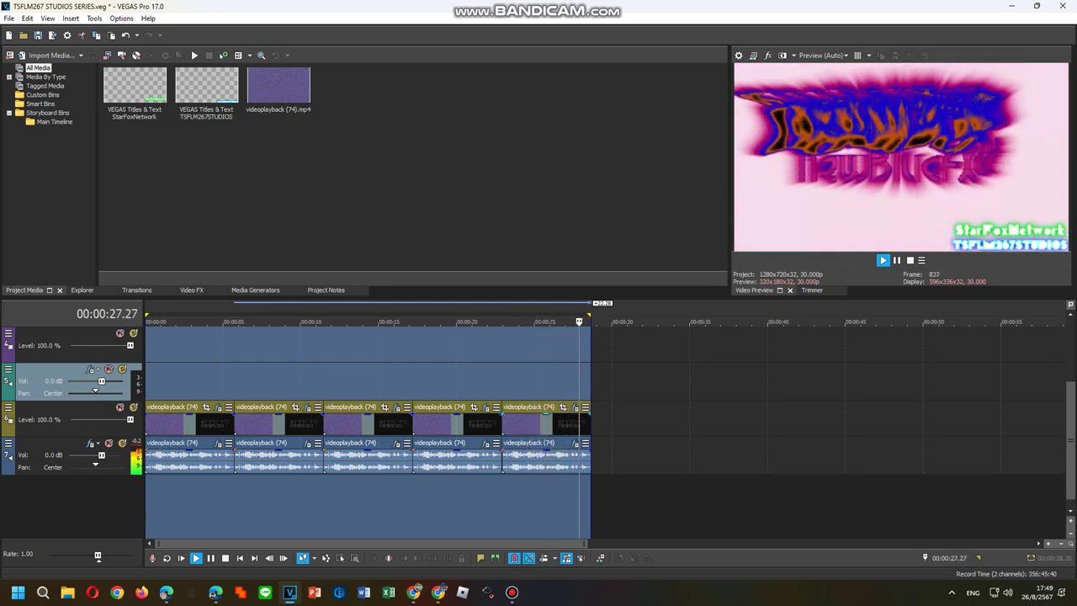
pyautogui.click(511, 592)
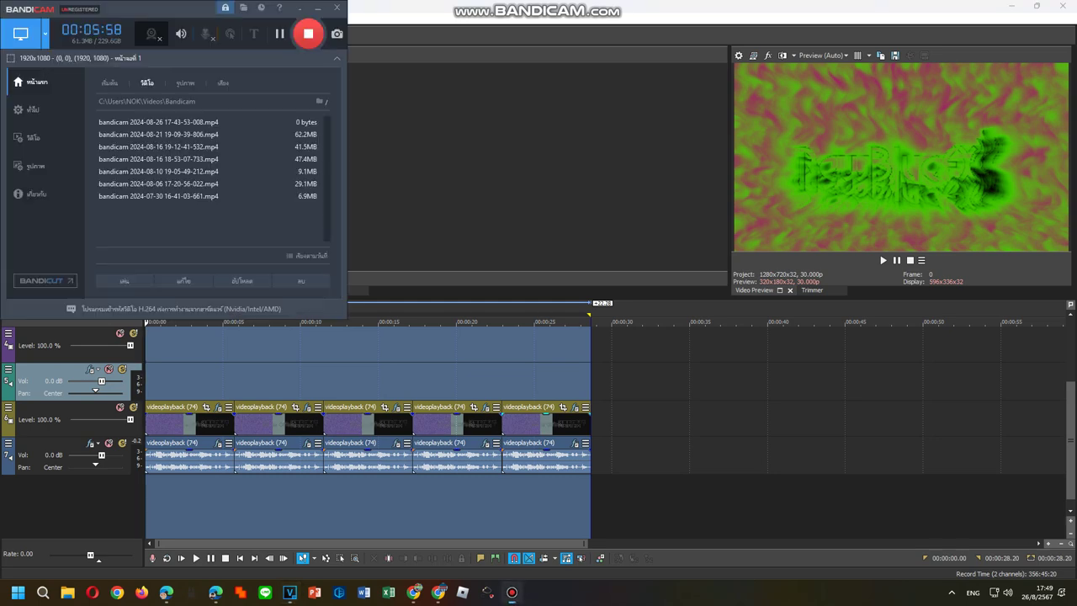